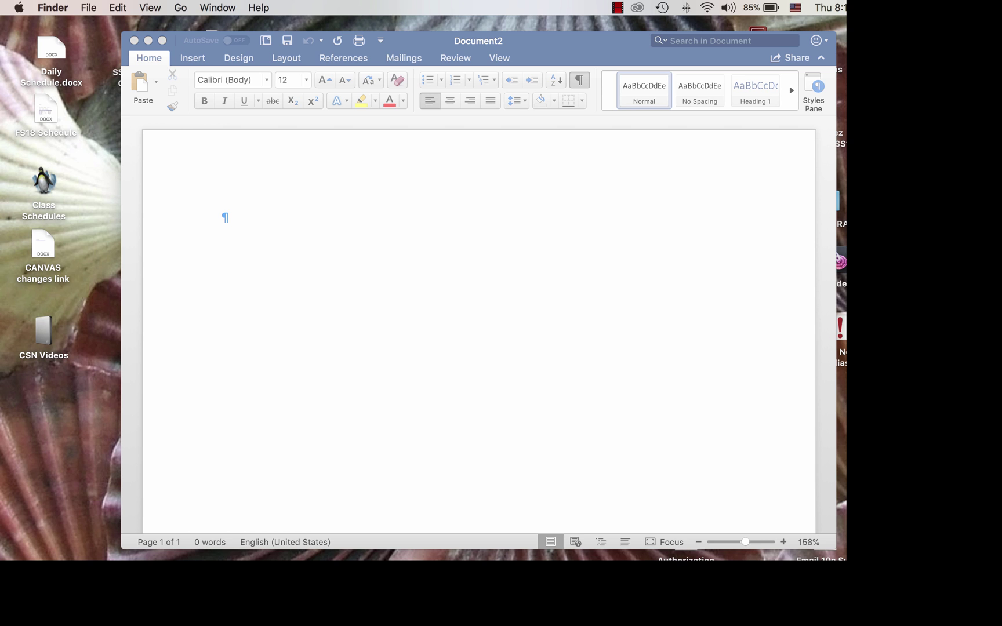
- In the blank Document2, type a sample phone number on the first line, then erase it
click(221, 216)
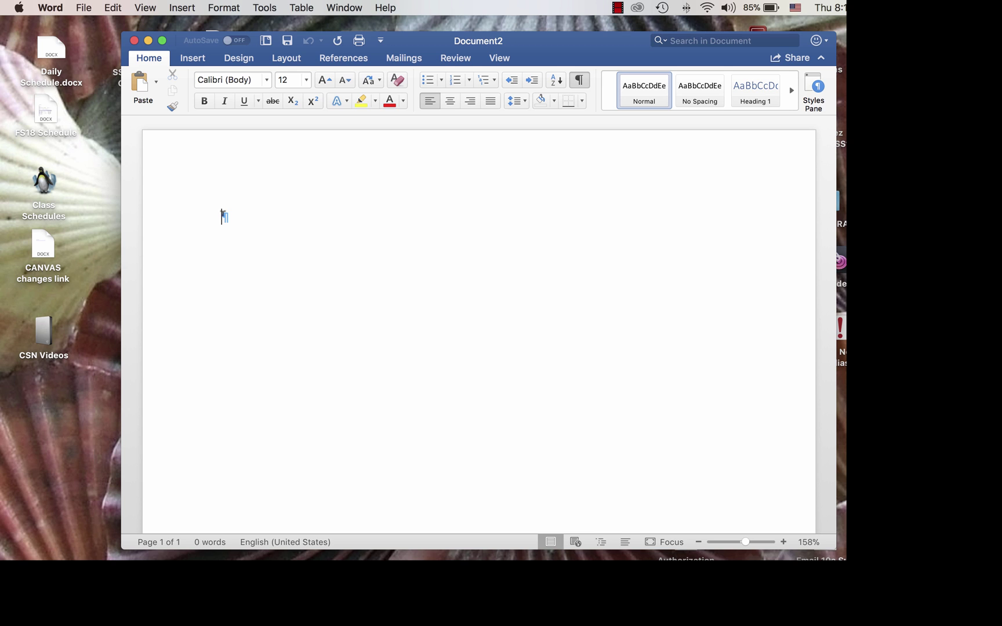
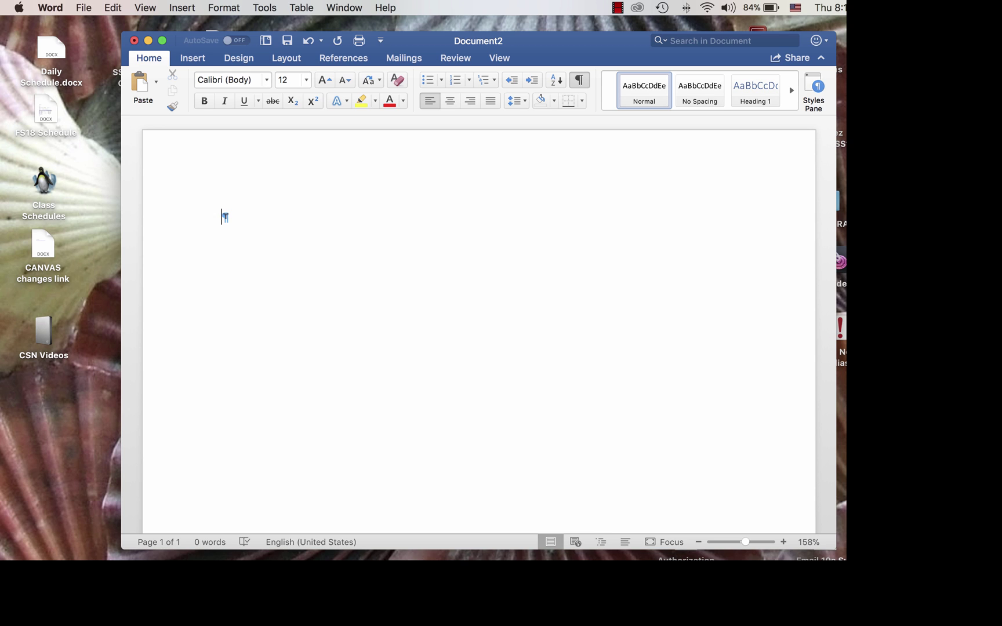
- Turn on the Ruler from the View menu
click(146, 8)
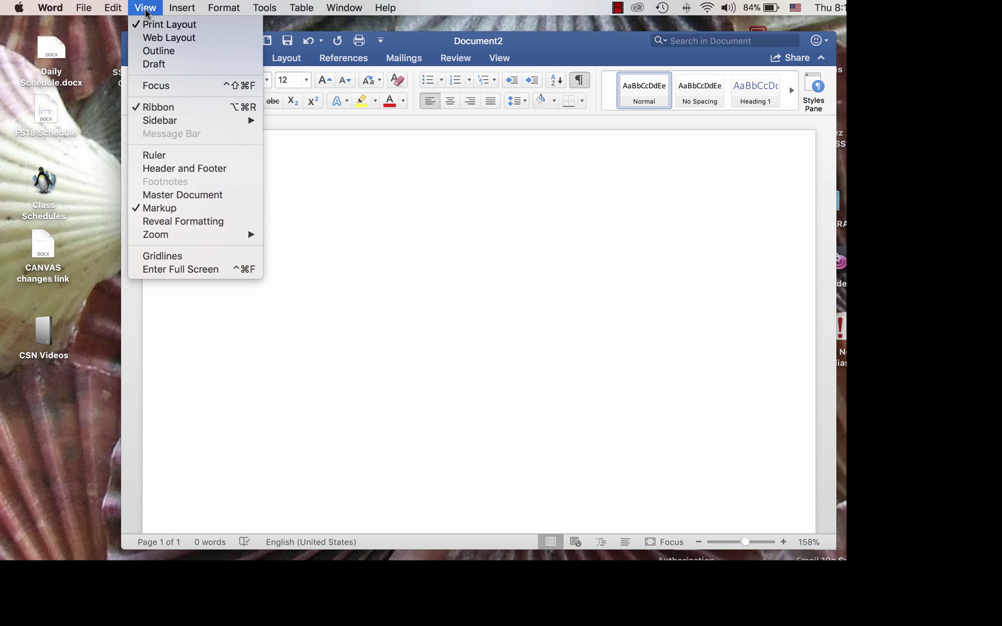
click(145, 155)
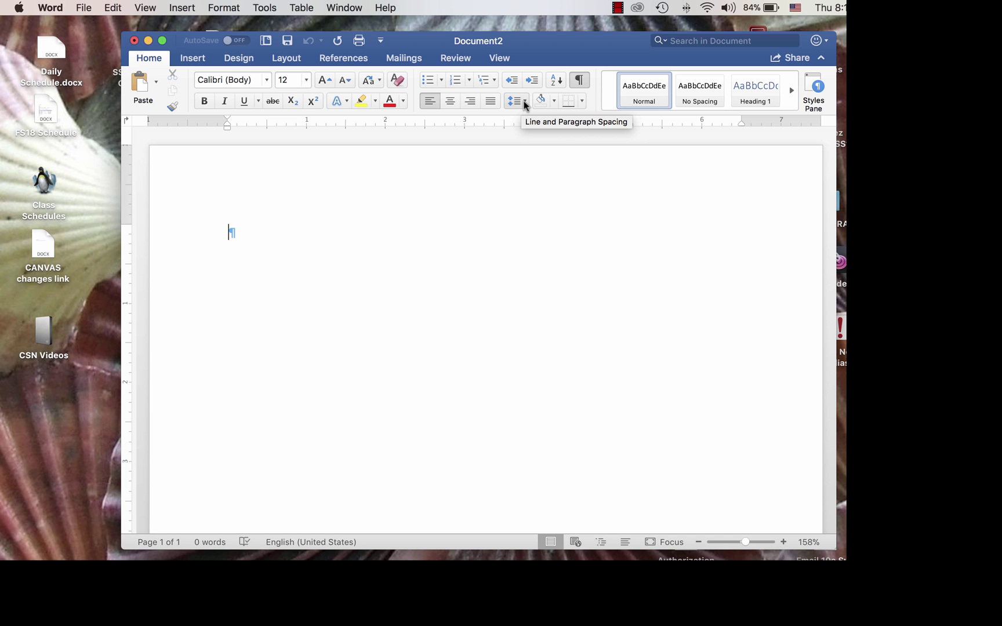
- Set 2.0 line spacing, enter the student's name on the first line, and select it
click(525, 102)
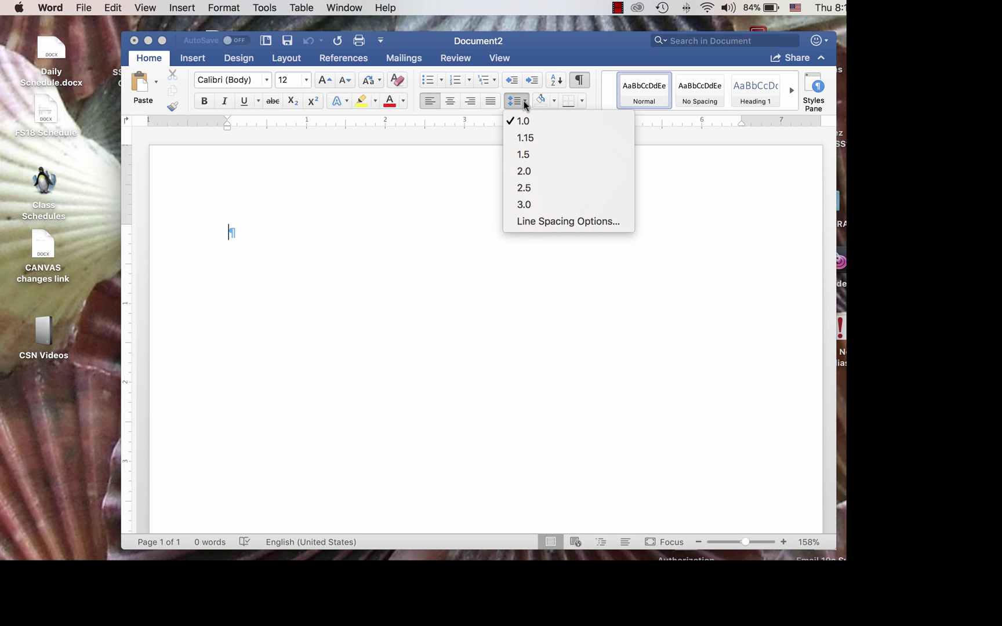
click(522, 169)
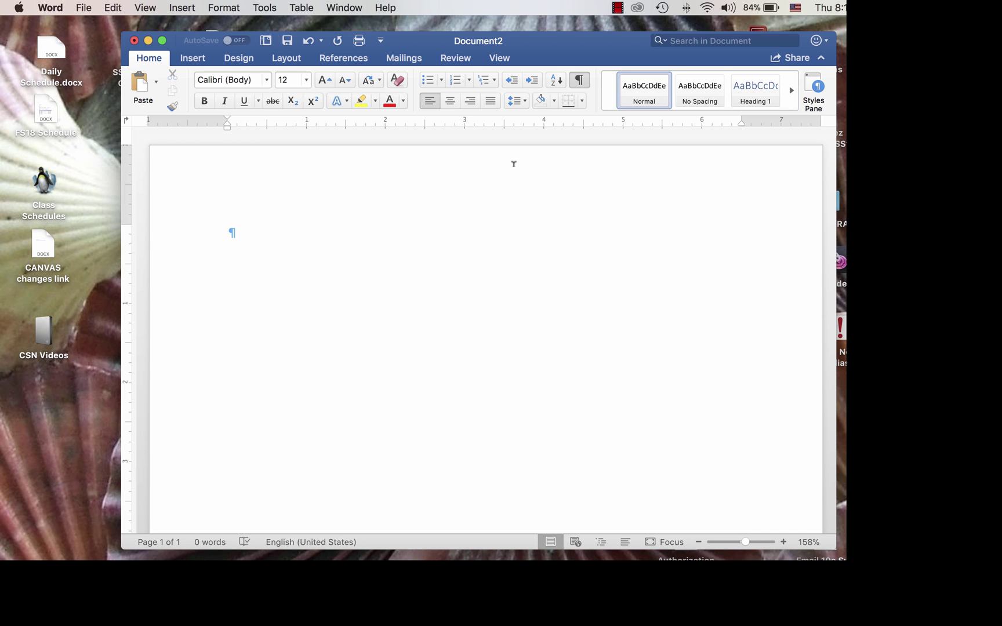
text(Ima Goodstudent)
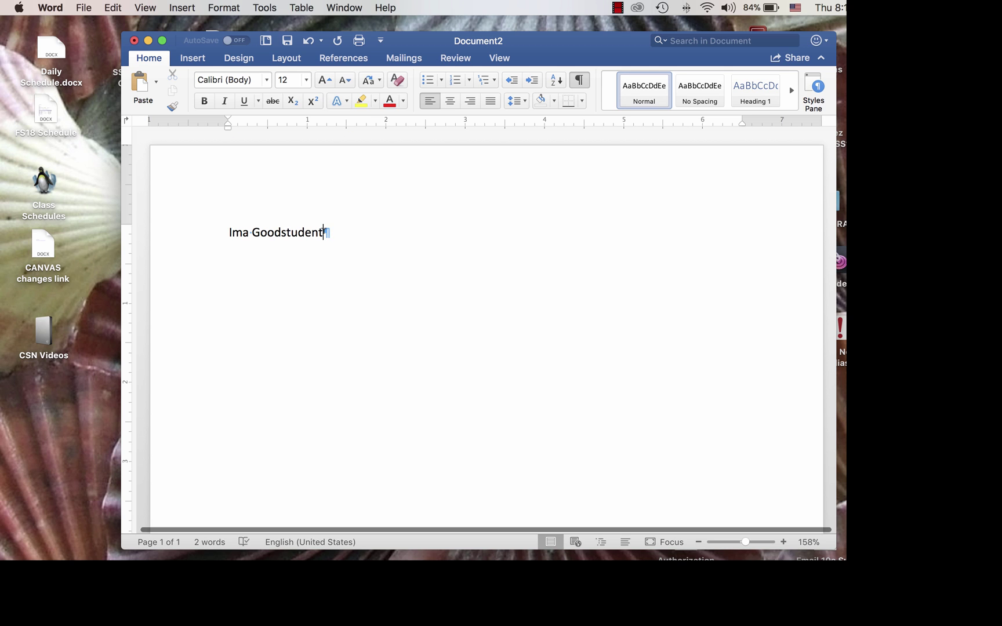
drag(323, 232, 206, 219)
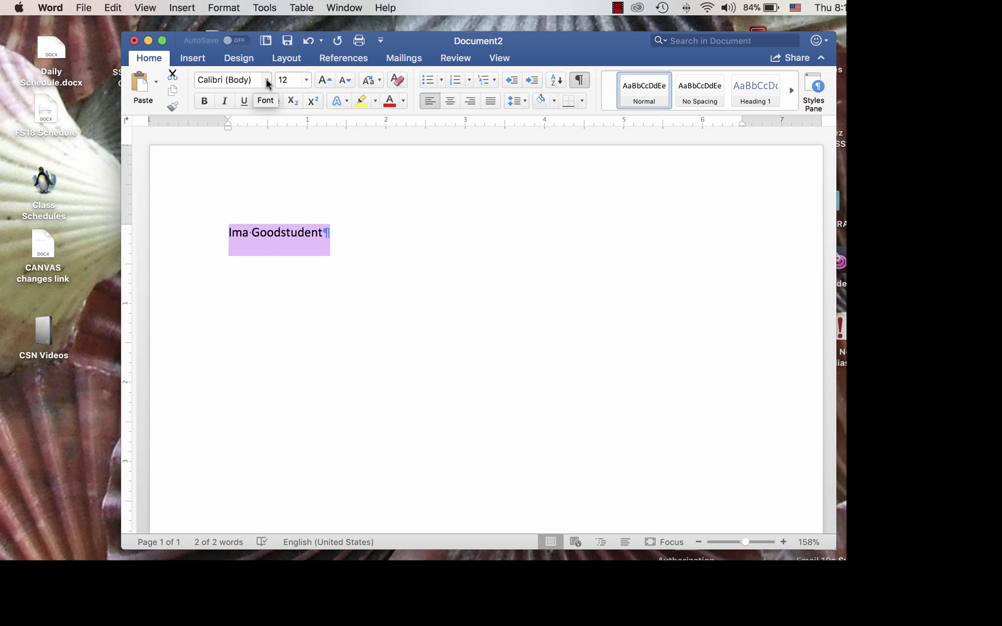
- Change the selected name from Calibri to Times New Roman at size 12
click(266, 79)
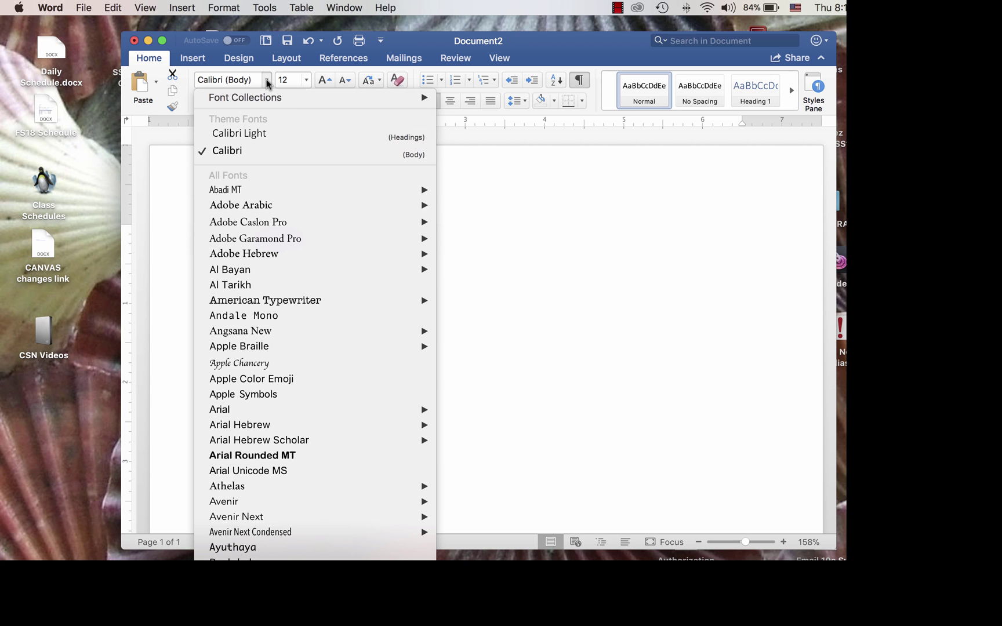
scroll(281, 187, down, 20)
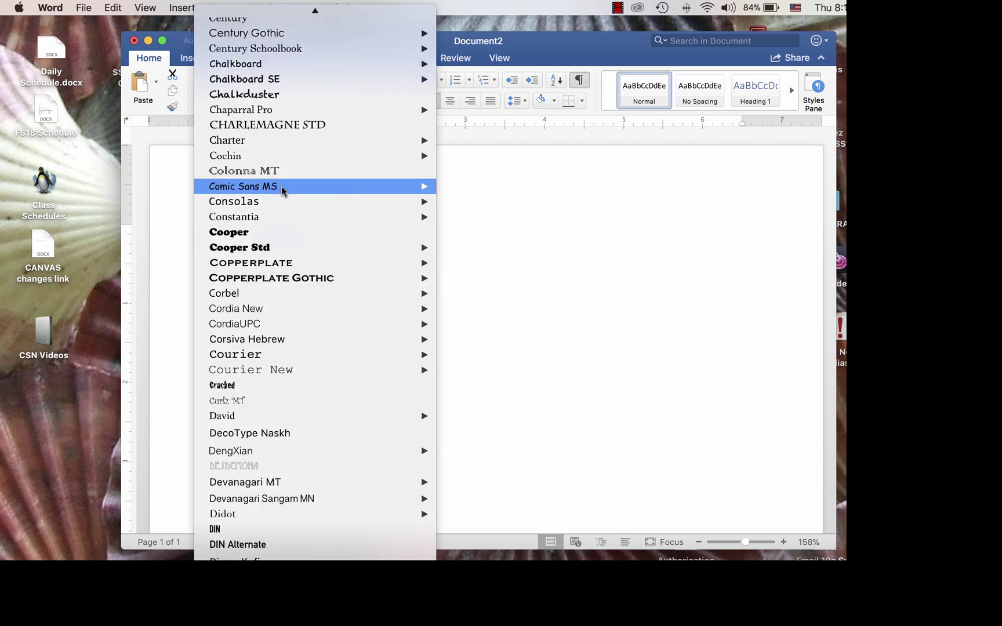
scroll(282, 186, down, 20)
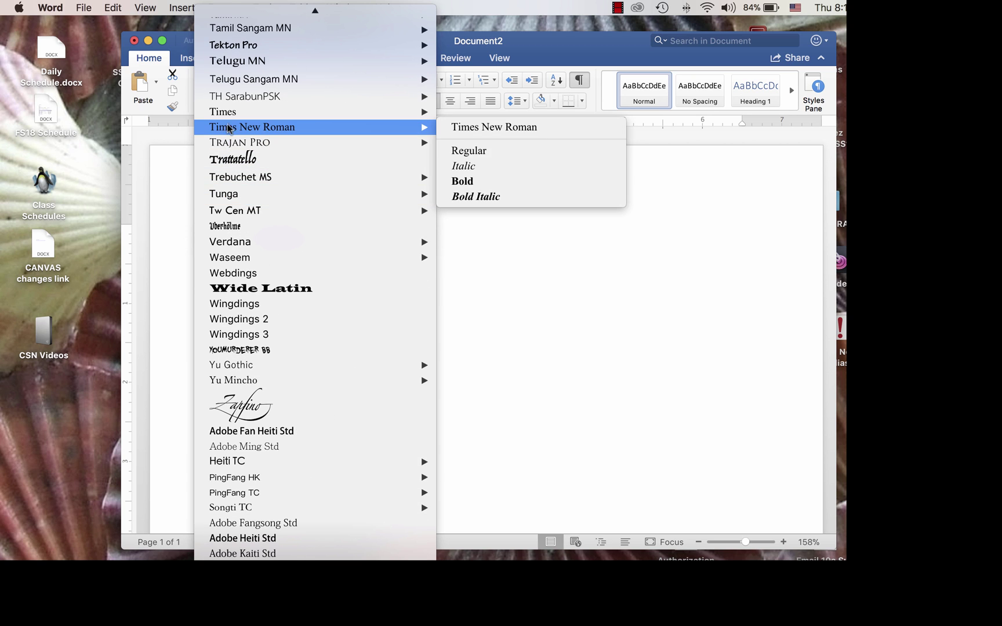
mouse_move(231, 133)
click(231, 130)
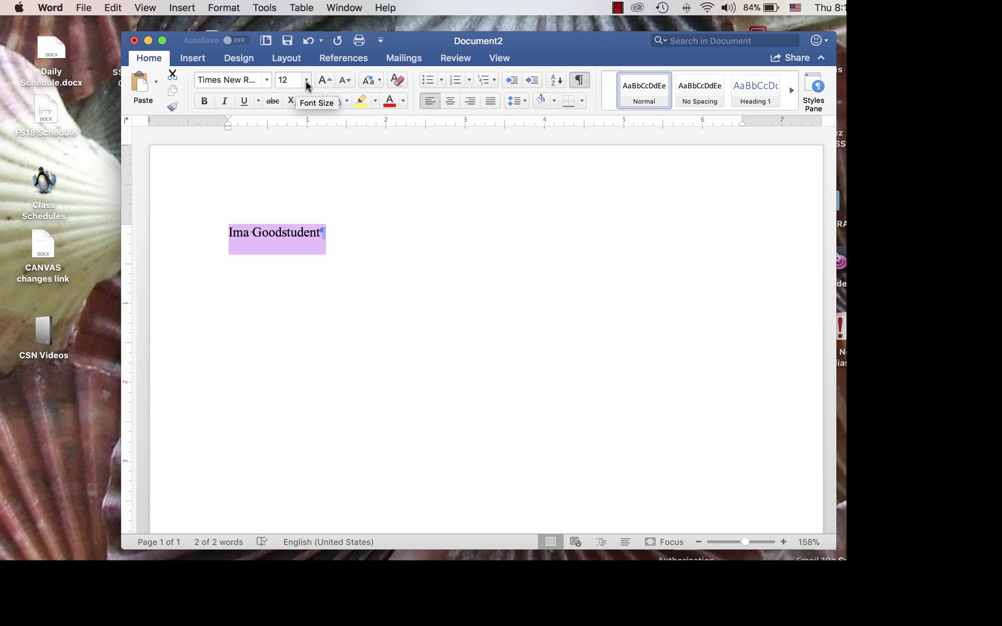
click(305, 81)
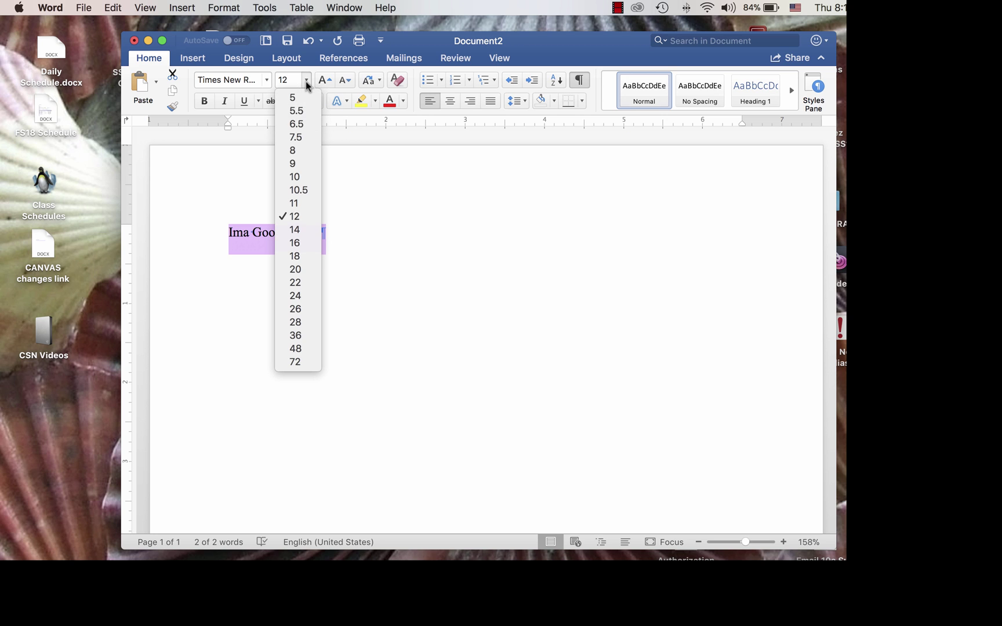
click(303, 222)
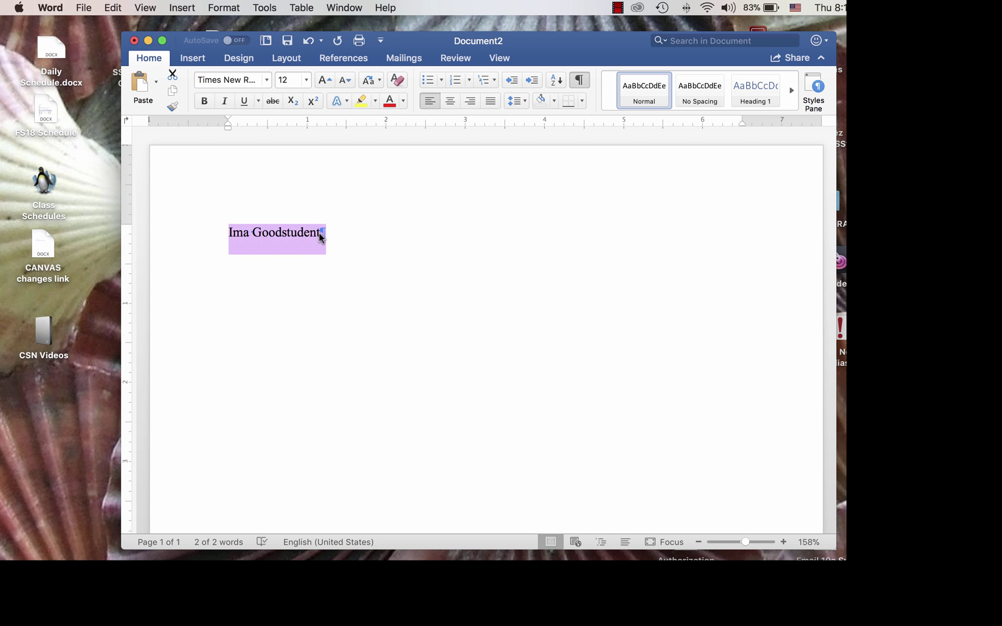
- Add the instructor's name and the course ENG 100.1005 on separate lines, leaving a fourth line open
click(319, 233)
key(Return)
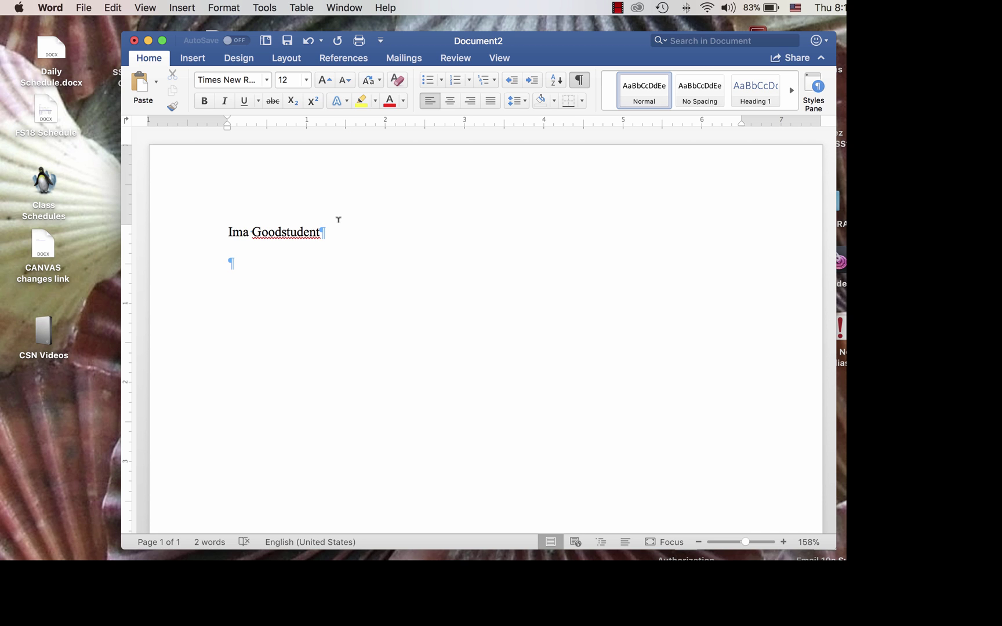
key(Return)
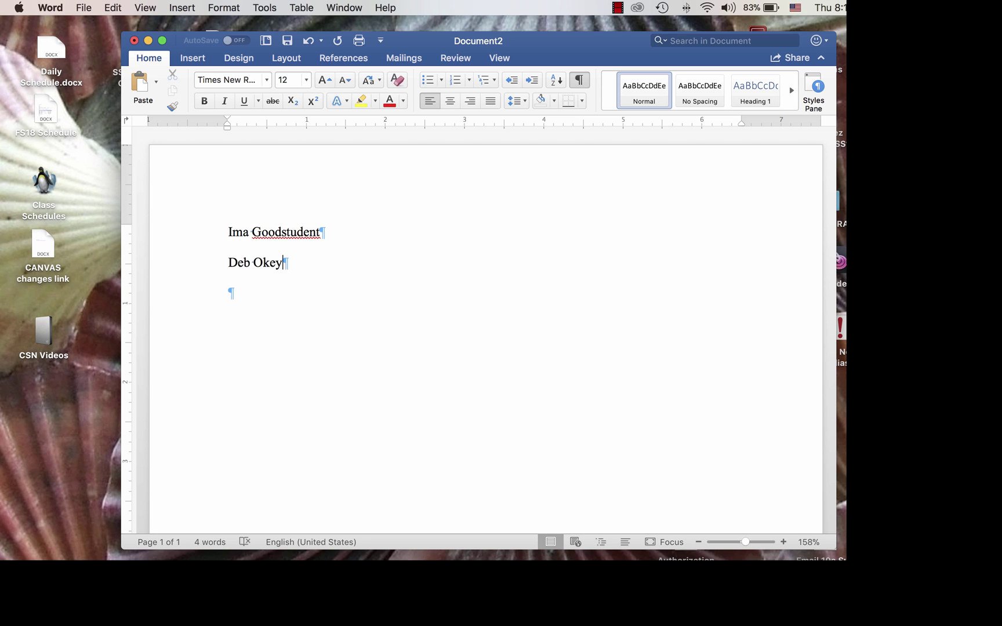
key(Return)
text(ENG)
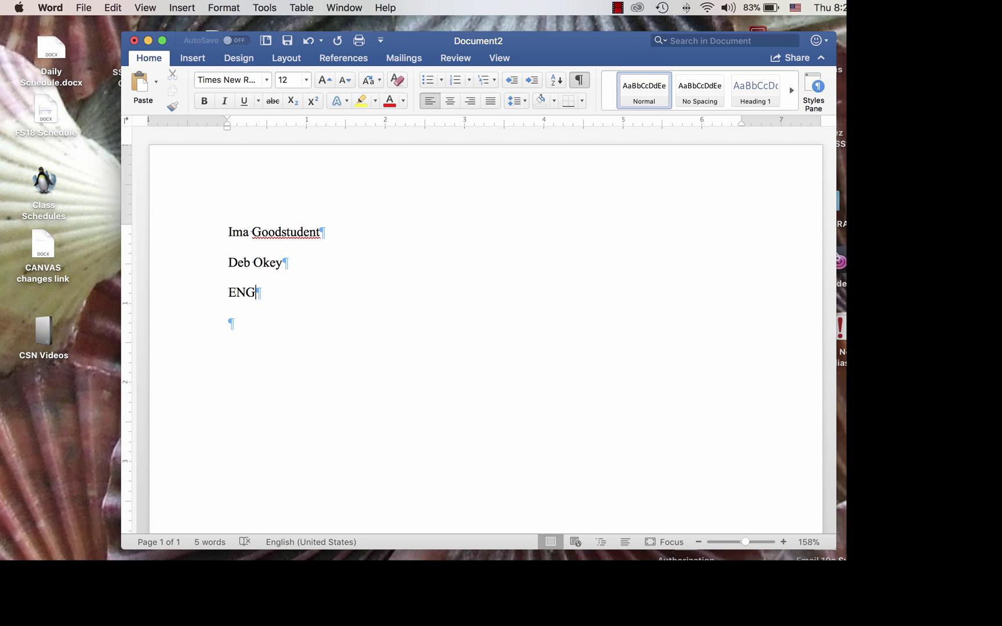
text( 100.1005)
key(Return)
- Type the date '25 Feb. 2018' on the fourth heading line
text(2)
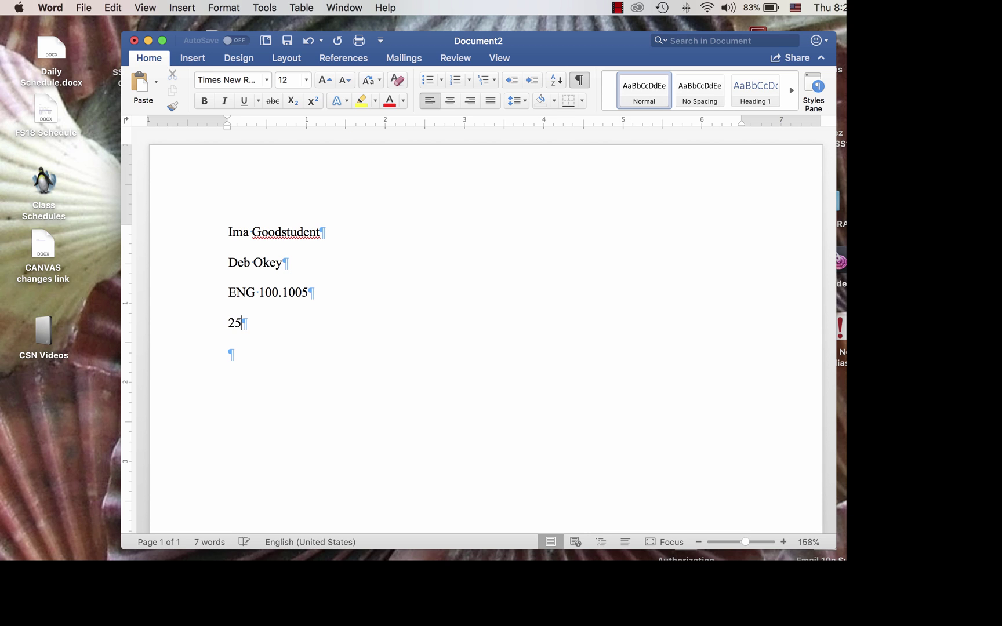
text(Feb.)
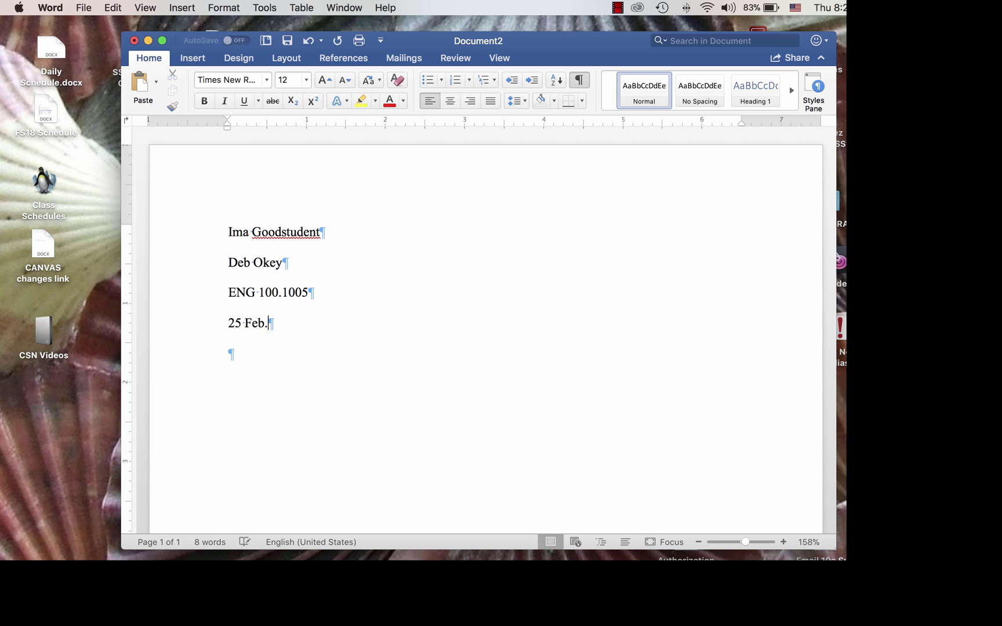
text( 2018)
- Add a centred paragraph below the date reading 'This is the Title Of My Paper'
key(Return)
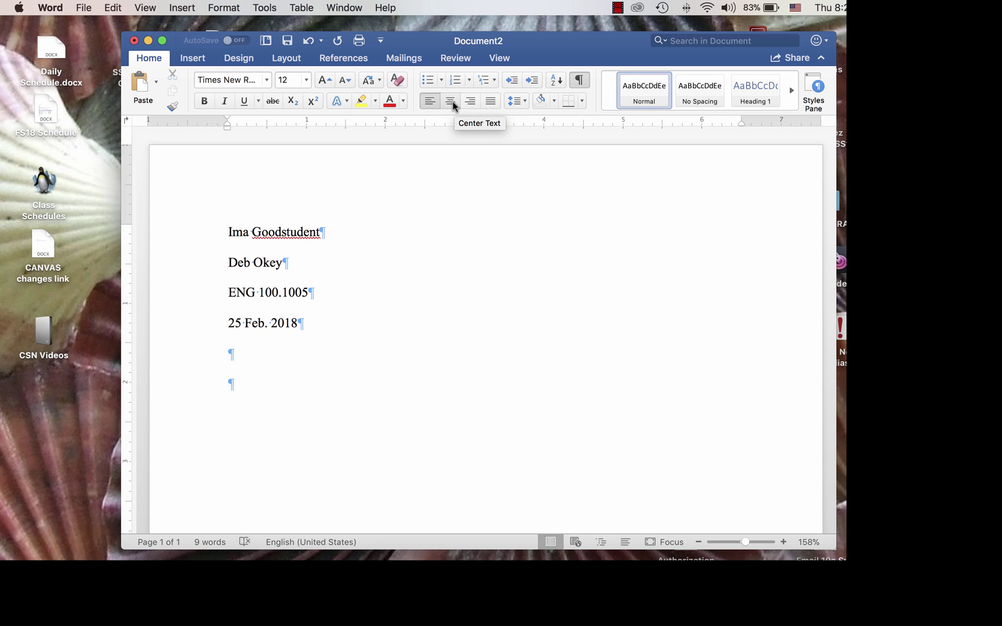
click(451, 101)
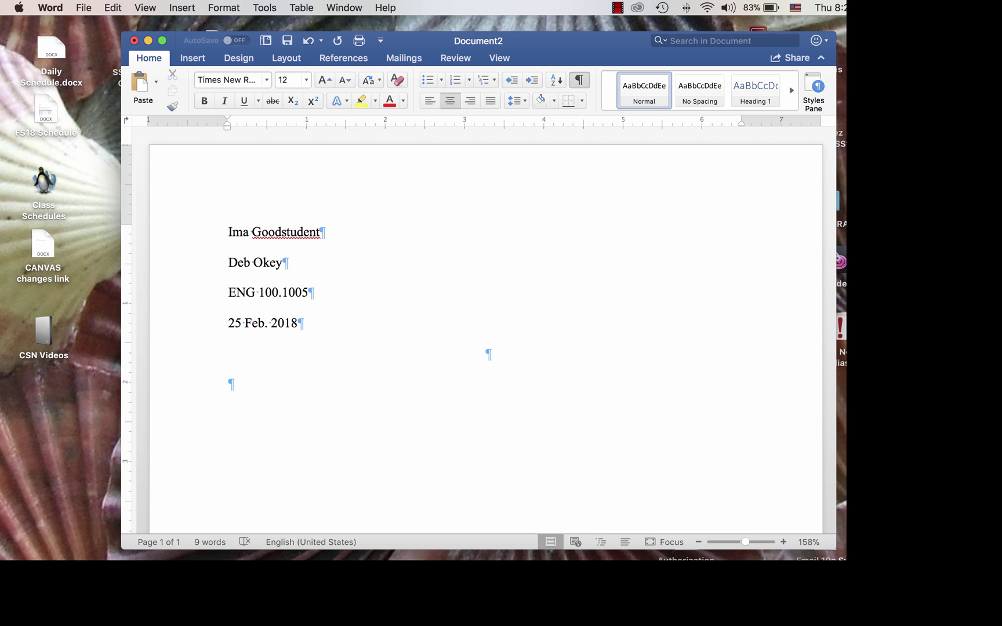
text(This is )
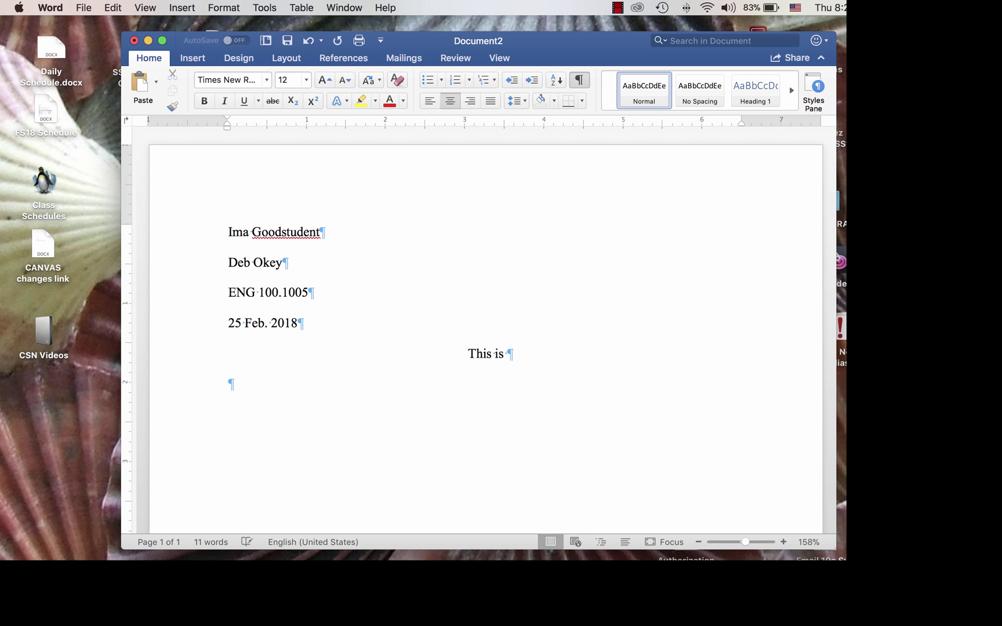
text(the Titl)
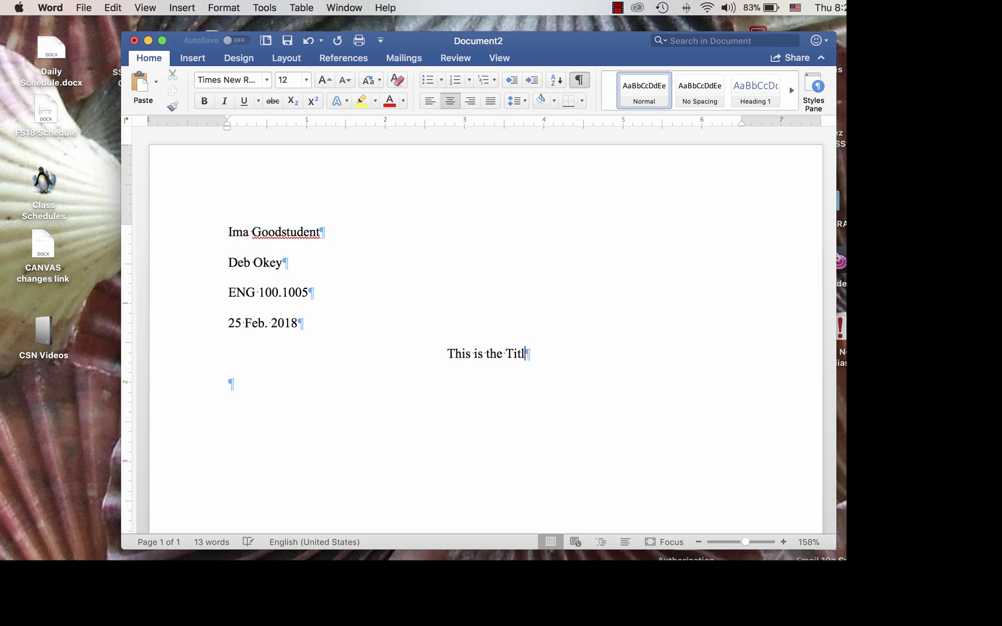
text(e Of )
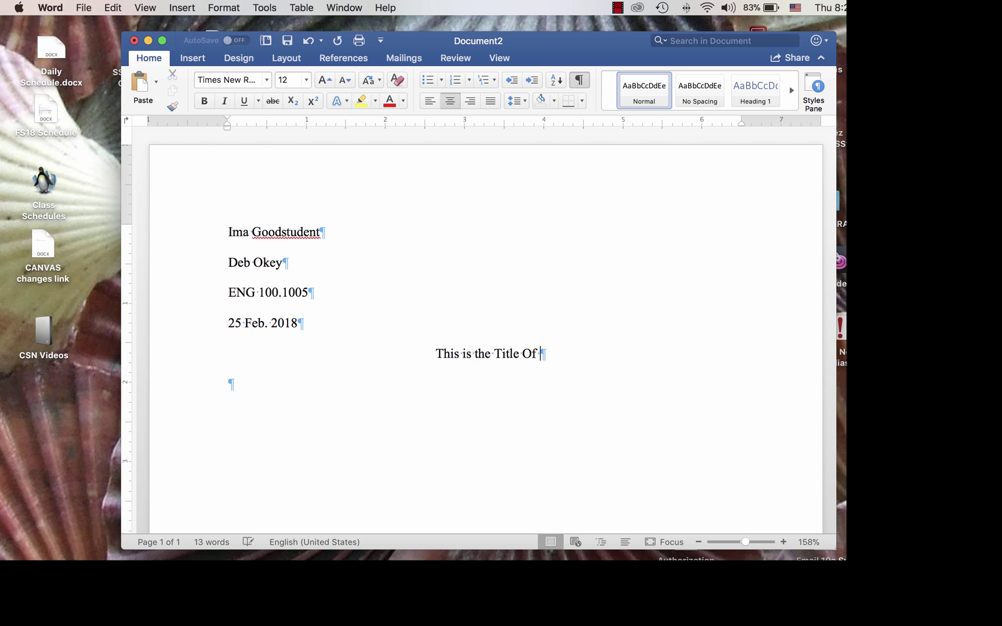
text(My Paper)
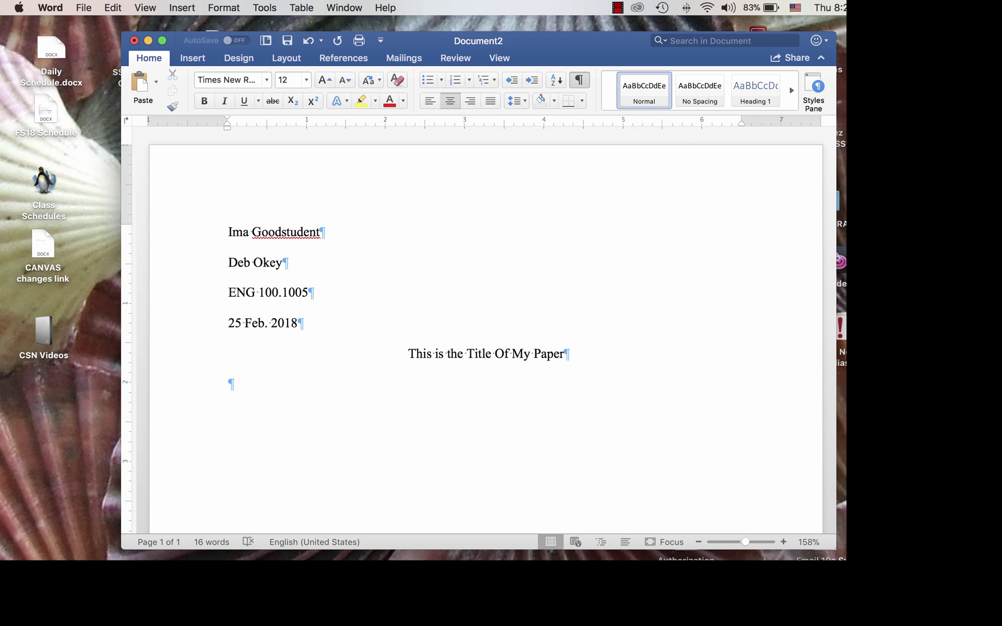
- Add a new left-aligned paragraph under the centred title for the body text
key(Return)
click(429, 103)
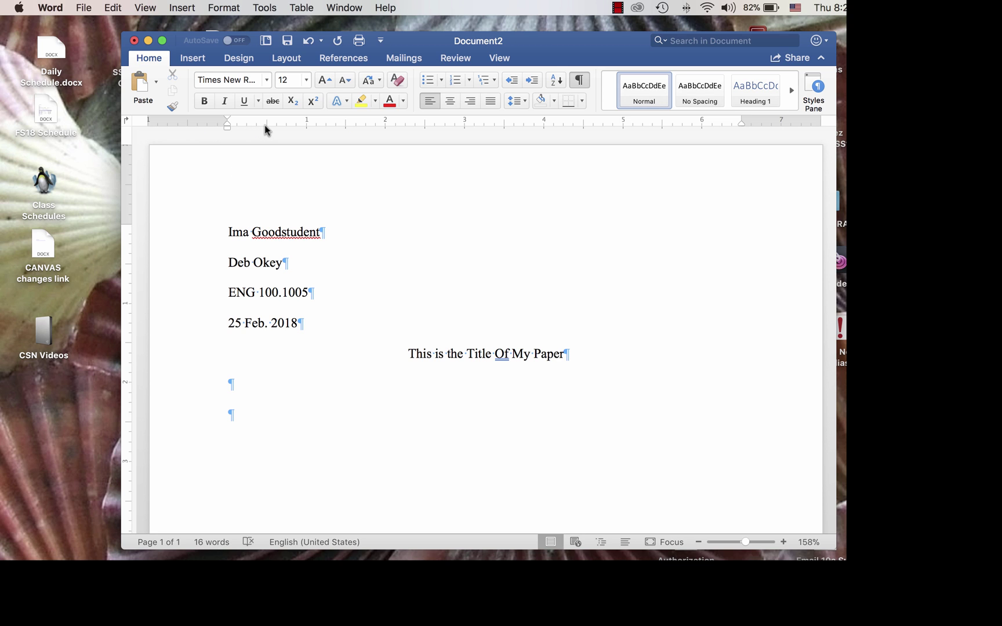
- Set a 0.5" first-line indent and type two paragraphs of placeholder body text
drag(226, 118, 264, 119)
text(fdjkdfad fadslifd lkfdsj fjdskl jfdj fsd fds)
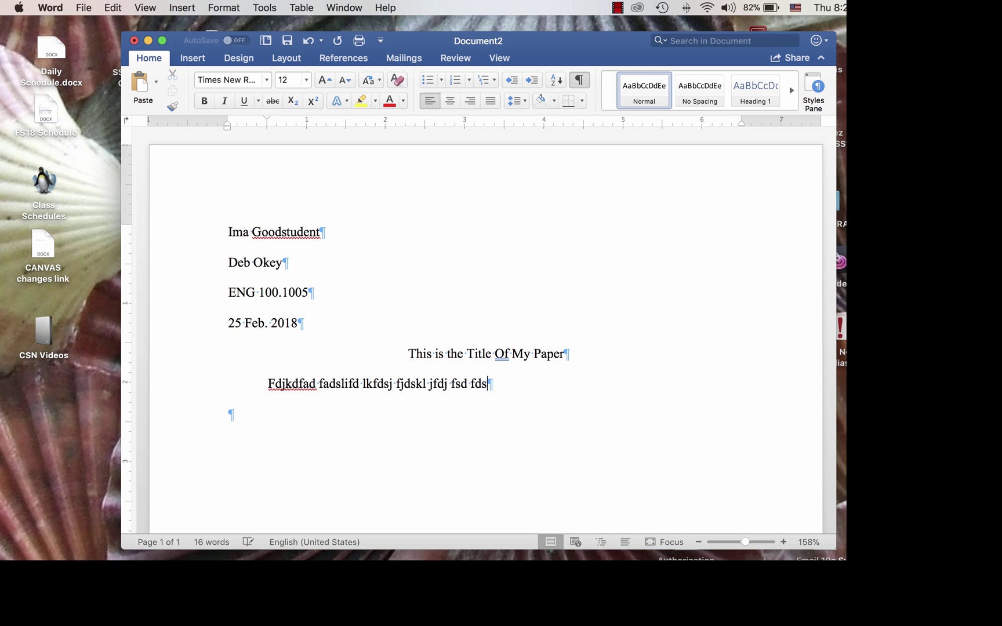
text(jfdslkj fdslj fdslj dlfk jdsflj fld jfd jadsj)
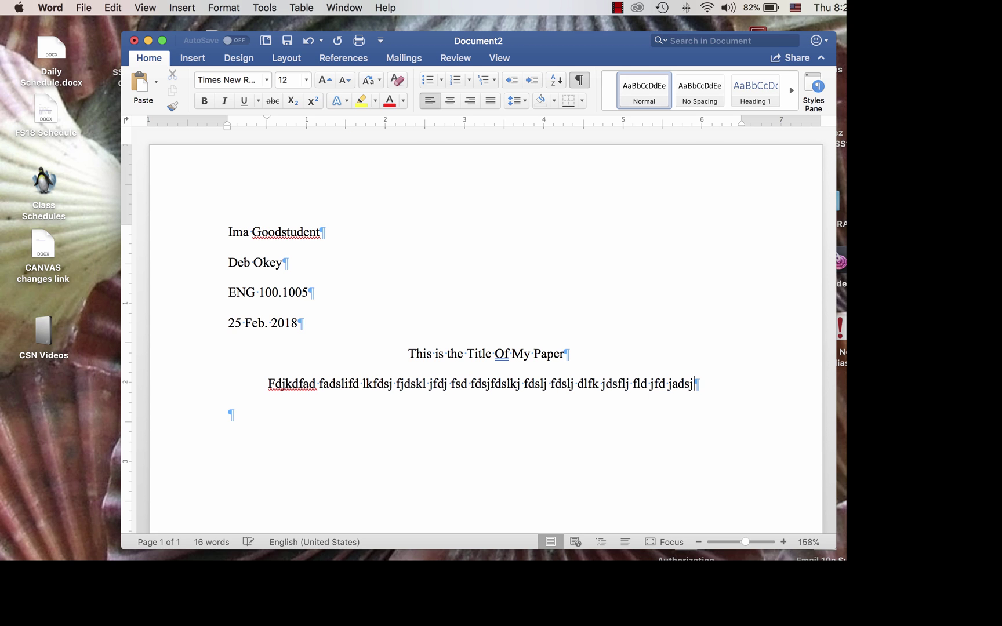
text(df jdfs jlfd jf jj ld jfdj fd jldksfj )
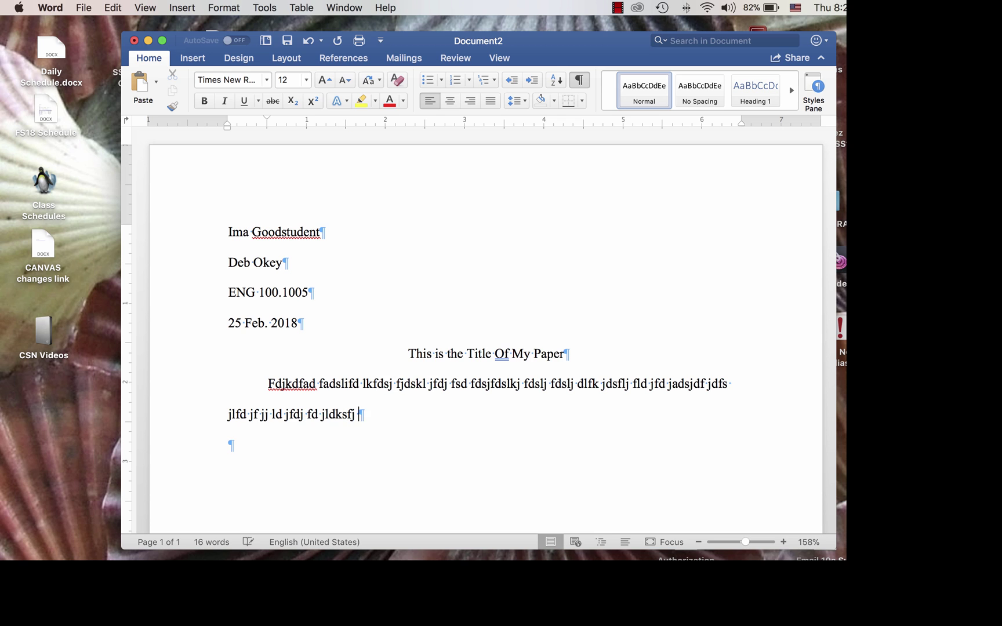
text(dfjdsfjdsf jkdlfj f jdfl jdfjdf jdsj)
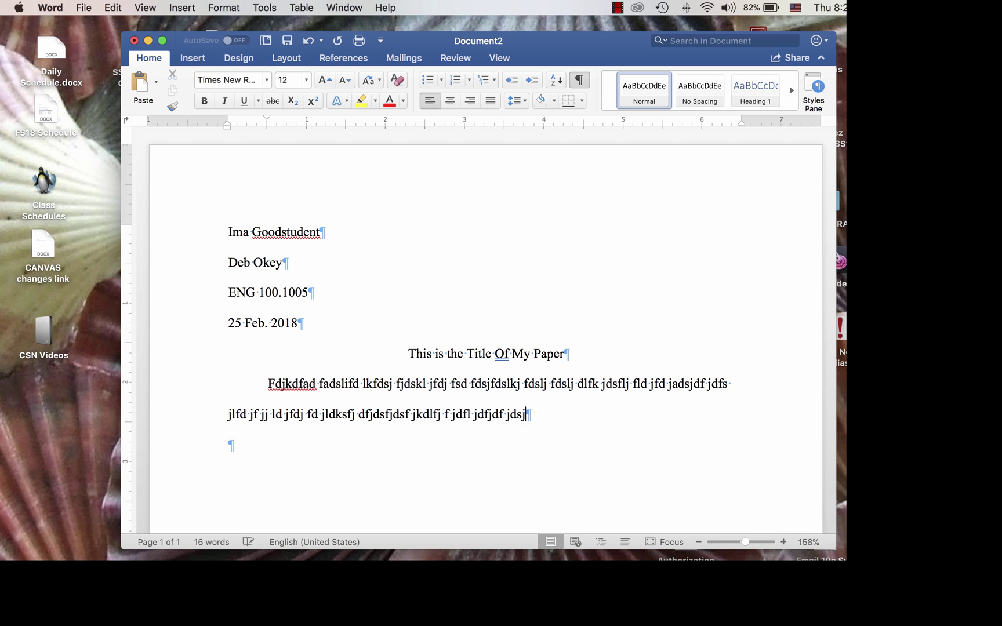
text(f jdsfj fj  rjlds fjdsfjk f jldsf jldf )
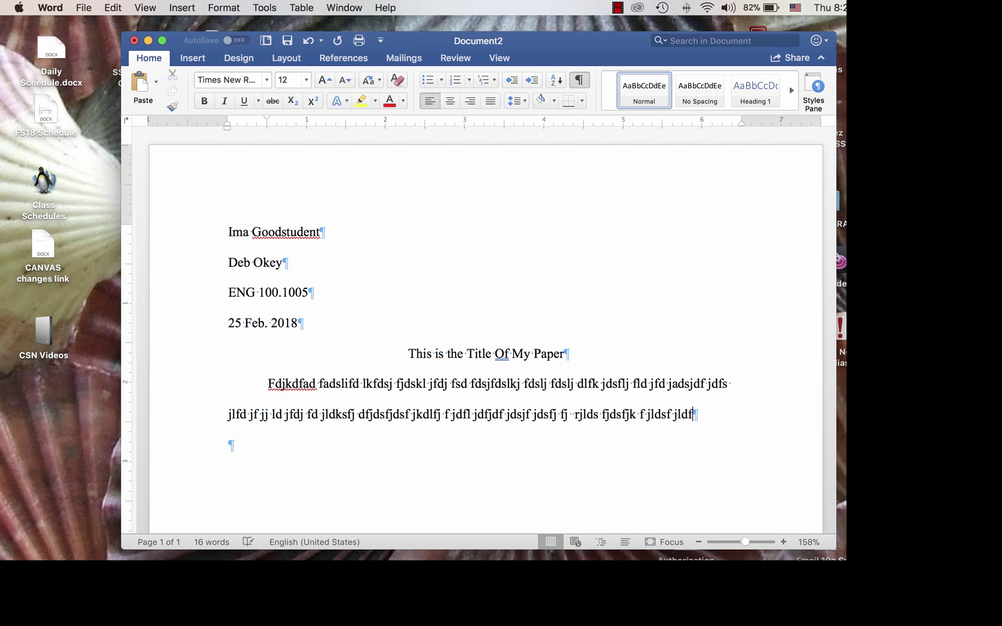
text(j f j ds fjfdsj ldf jfsjldsji fjkldsf jfd)
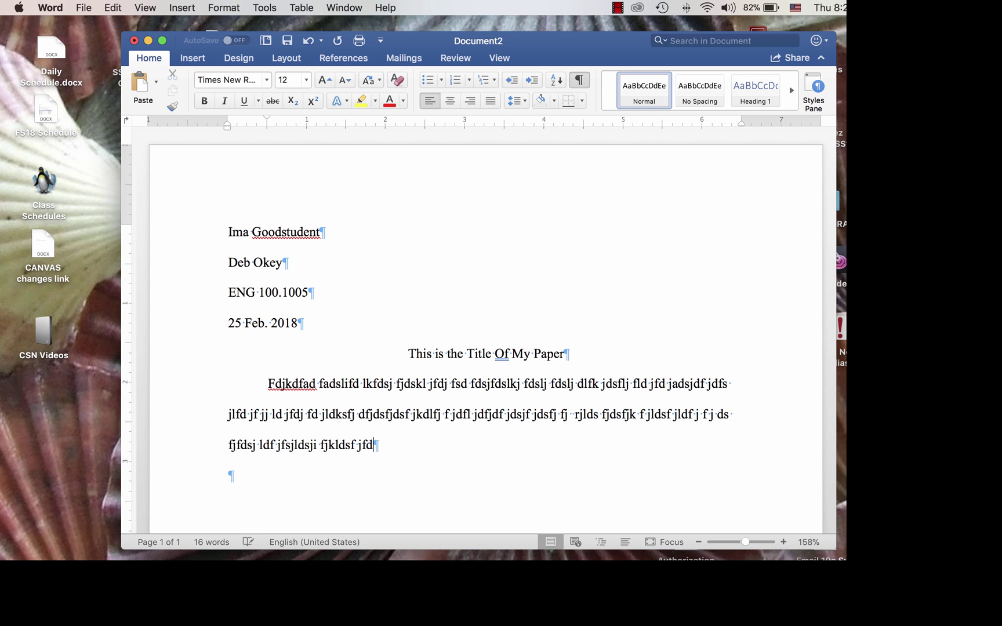
text(s jldsfj dfjkdsf jdsfj dsfjdsfjdsj fdsj)
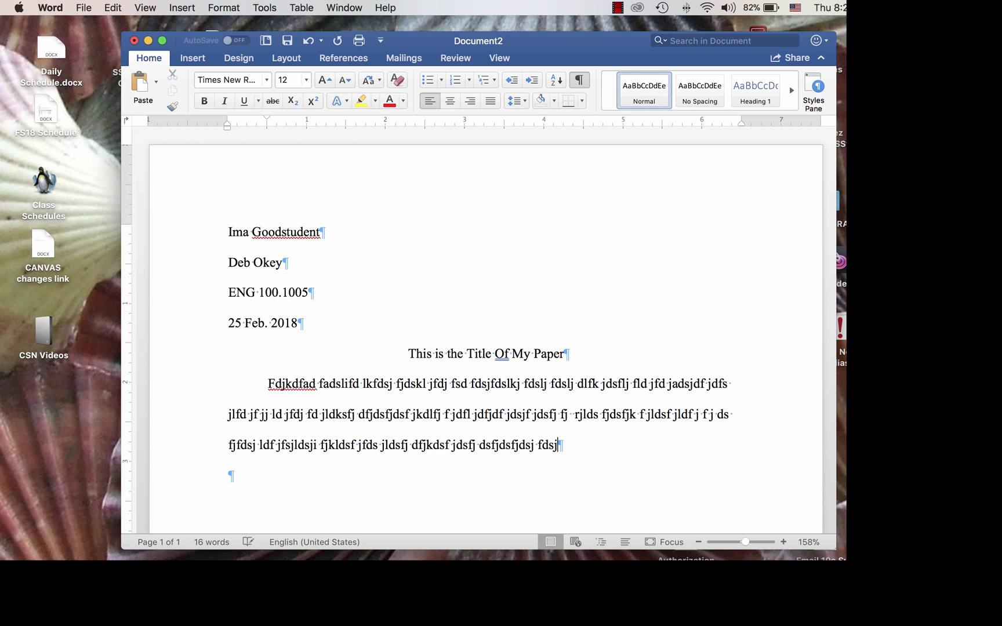
text(asdj fdsjlfdsj fdsjkldsj dsfjds jdsj sdf)
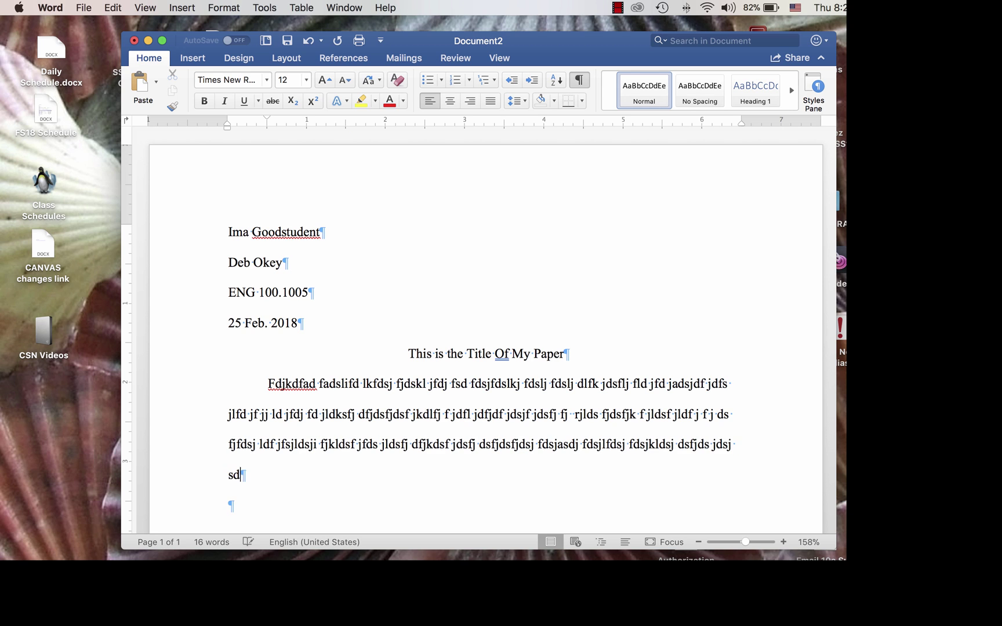
text(jdsfj lfdsjls df)
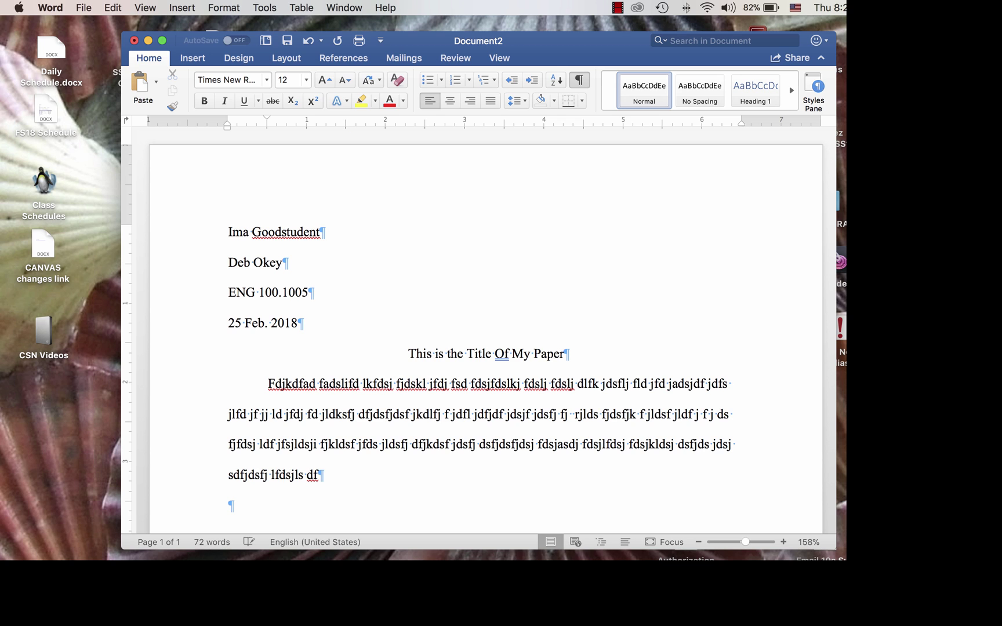
text(.)
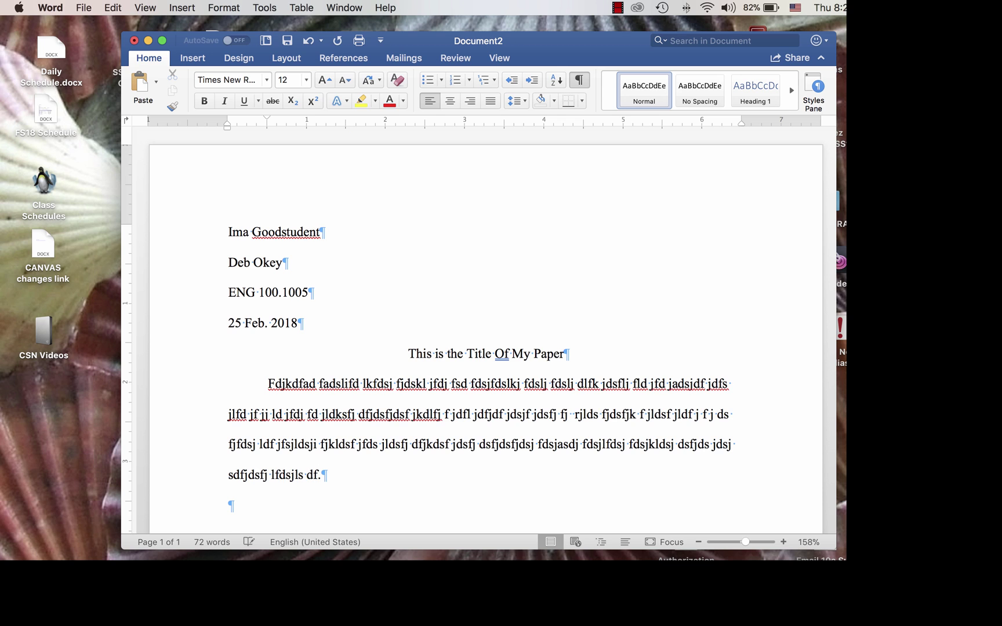
key(Return)
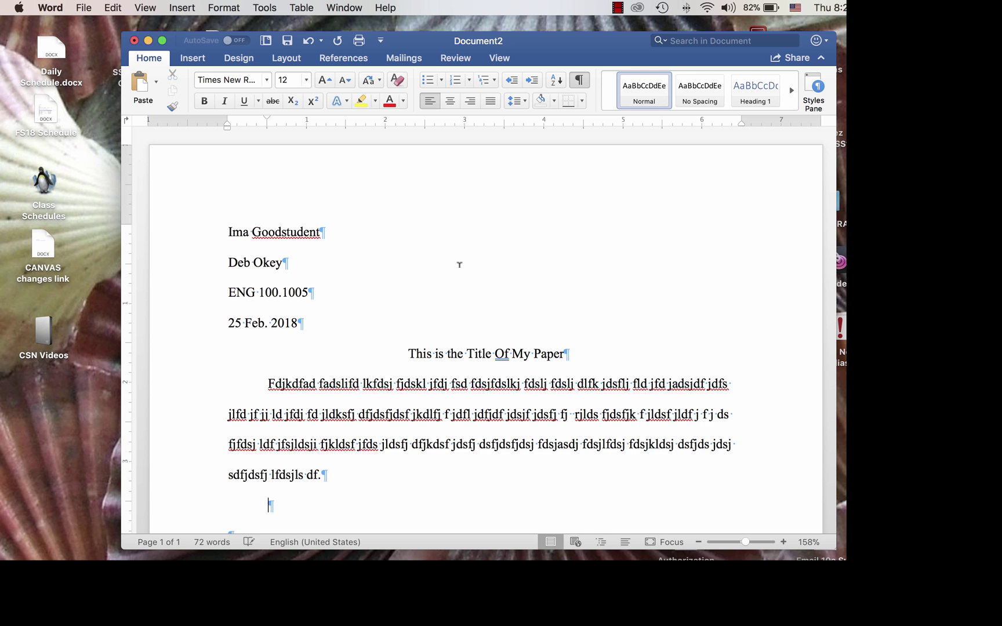
scroll(460, 264, down, 2)
text(dajfdsj dfj ld jdsfj dsfj dsfj kdf jlkdsjkdfj )
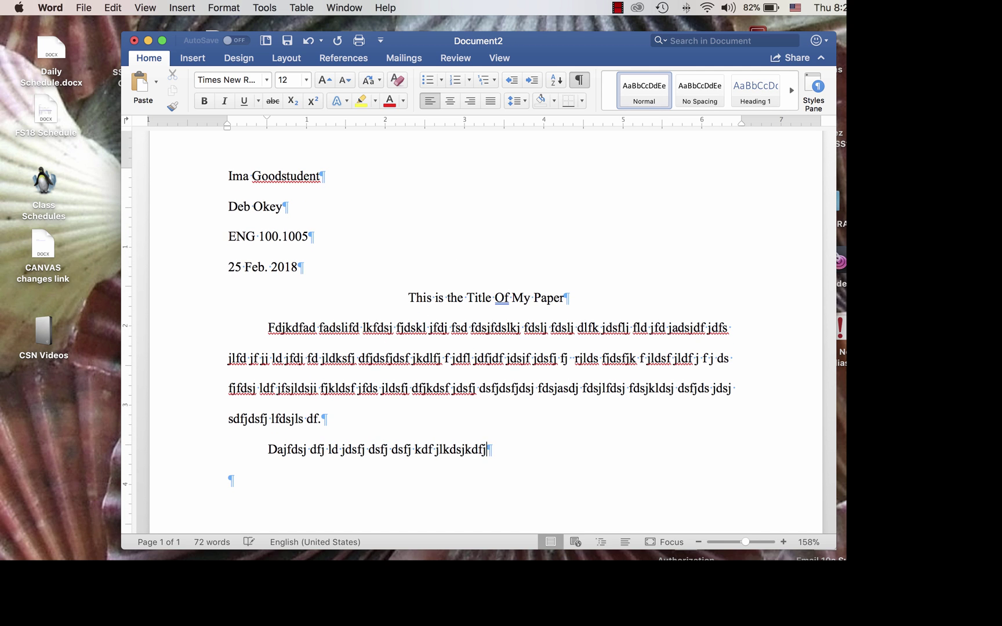
text(dkfj ldfjkdfjldfjkldfj fdjklfj kldfj )
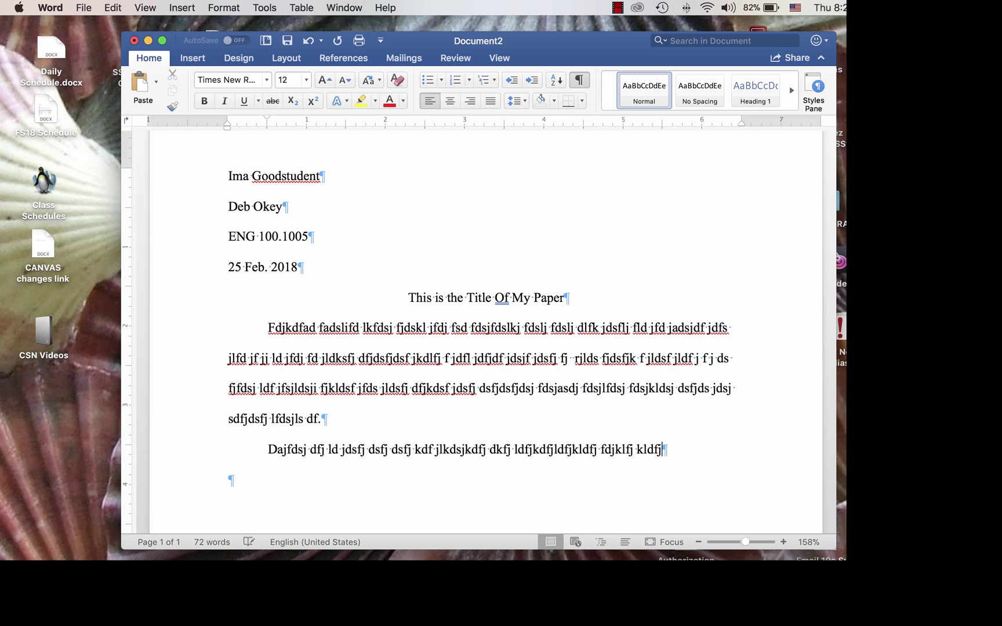
text(sdlf dlfsdj lkfdsjlkfdsj fadsklfjd klfjd )
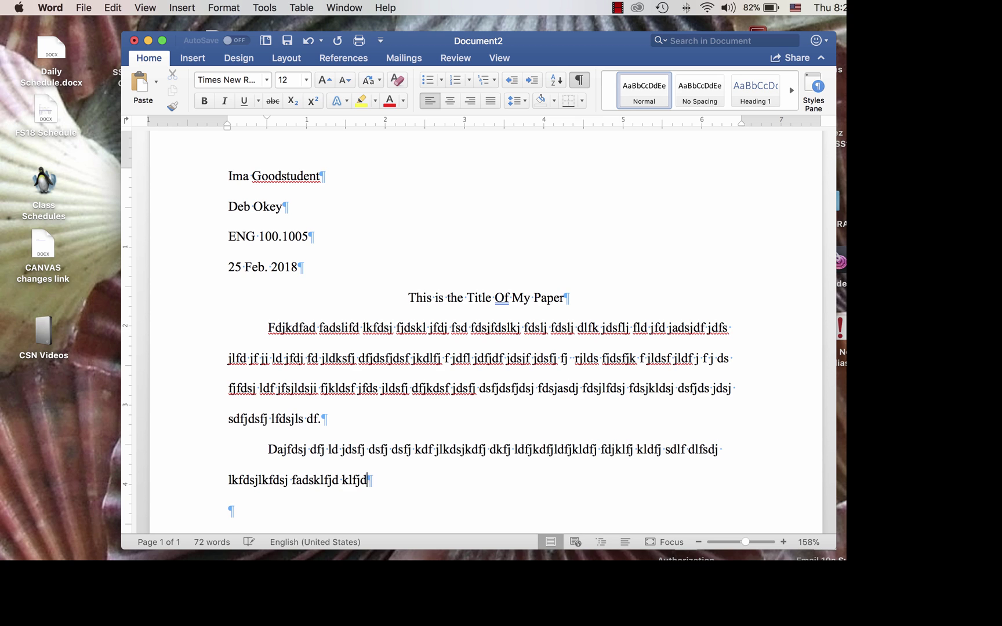
text(ji;.)
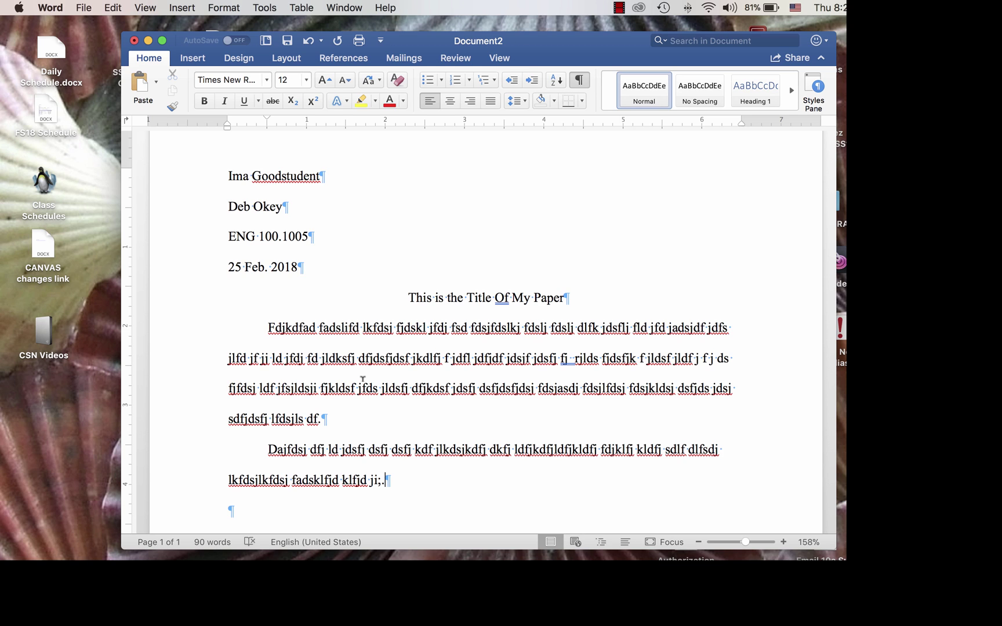
- Add an empty indented paragraph after the second body paragraph
key(Return)
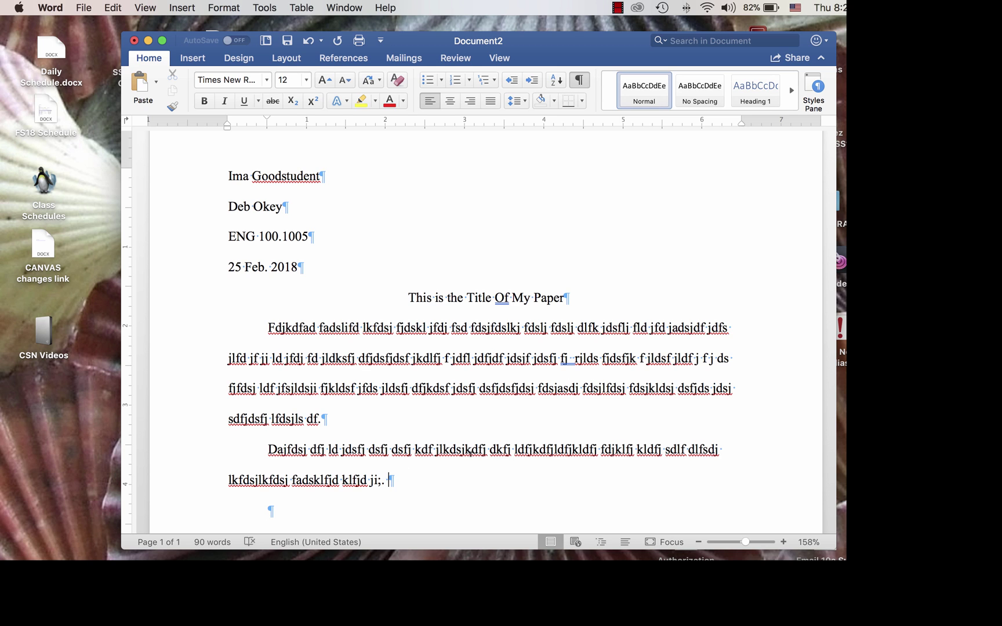
- Type the lead-in 'According to Smith:' at the end of the second body paragraph
text(According to Smith)
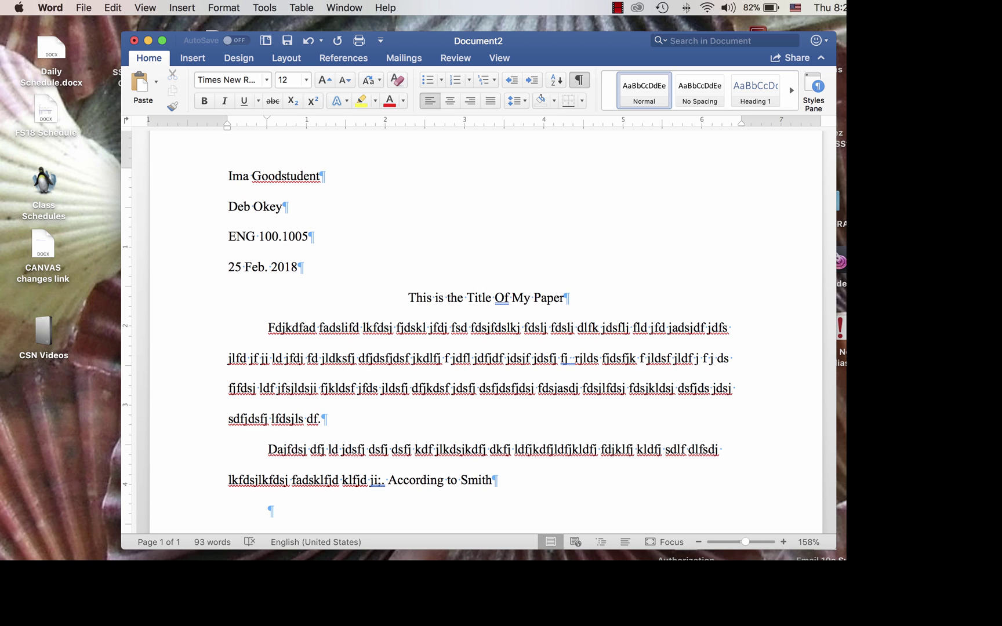
text(:)
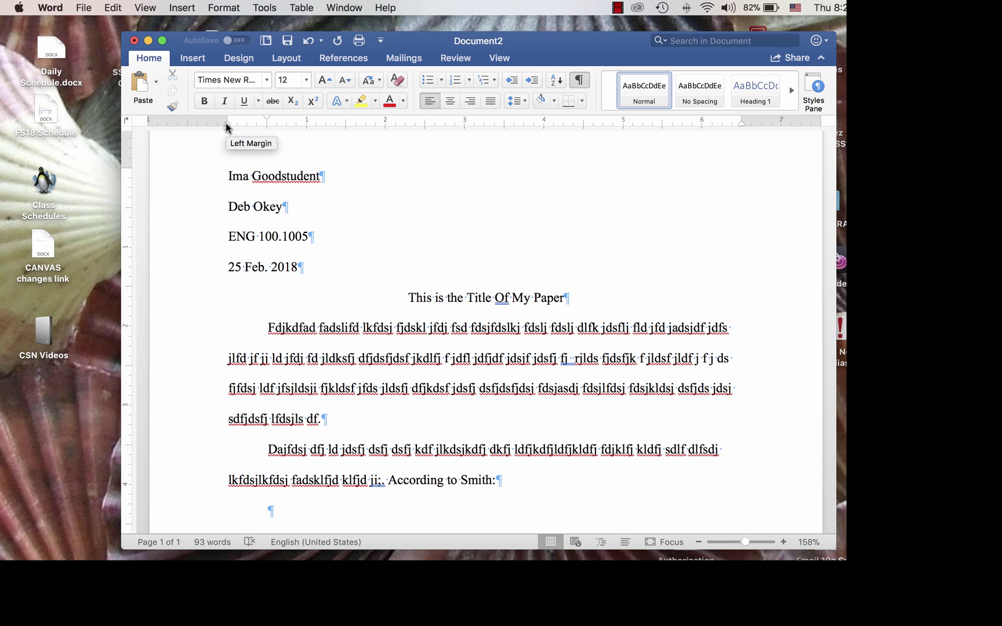
- Indent the quotation paragraph and type the block quote beginning 'Dajfdkldf fjlkdf', ending with (33)
drag(226, 122, 264, 126)
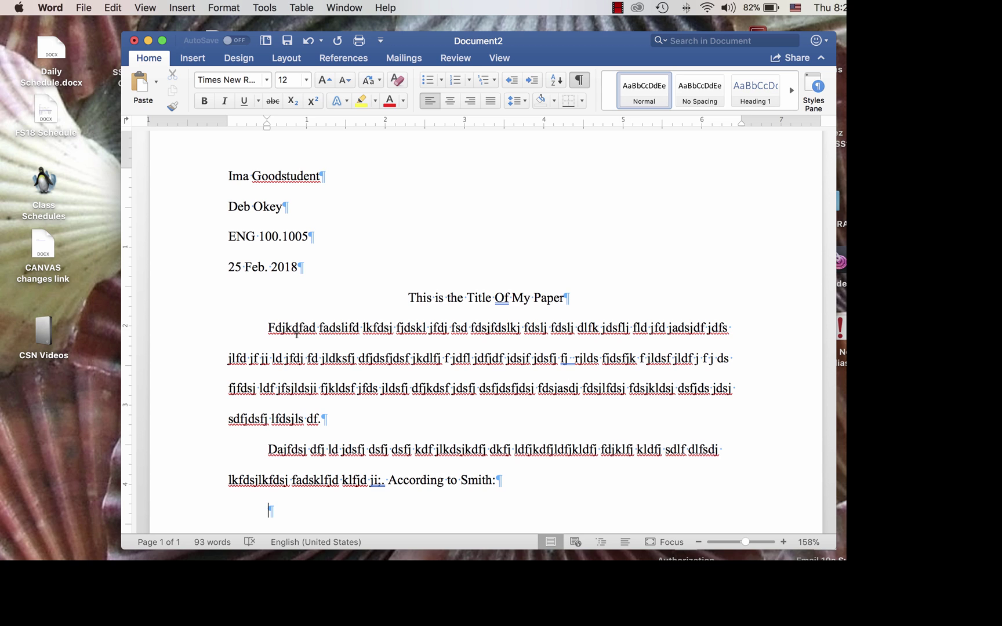
text(Dajfdkldf fjlkdf dlfk jfldj fdjds)
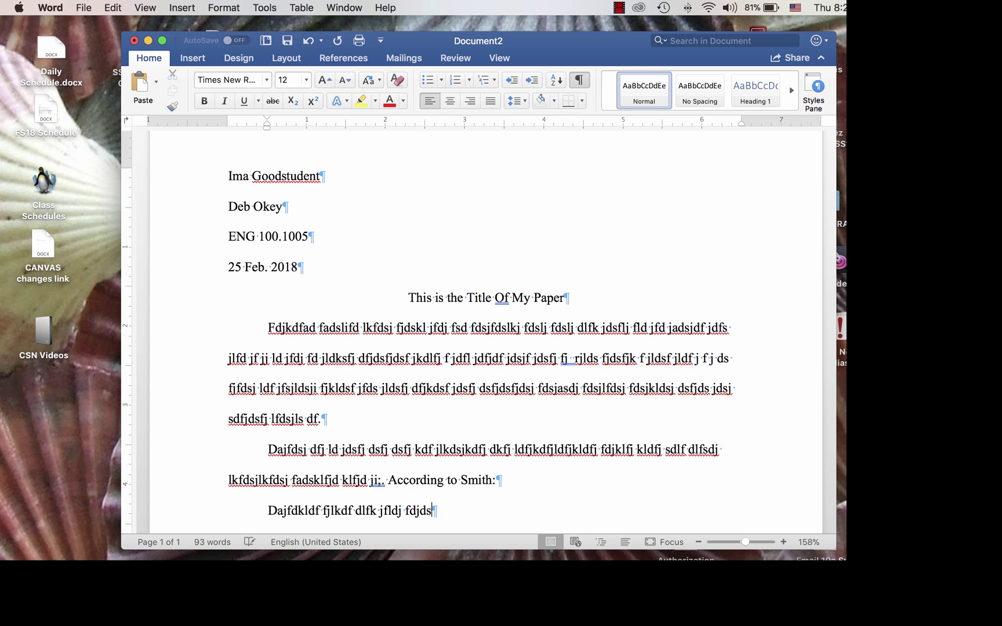
text(fl jflj fdl jkldsj fdjlf djdfjdlj flj)
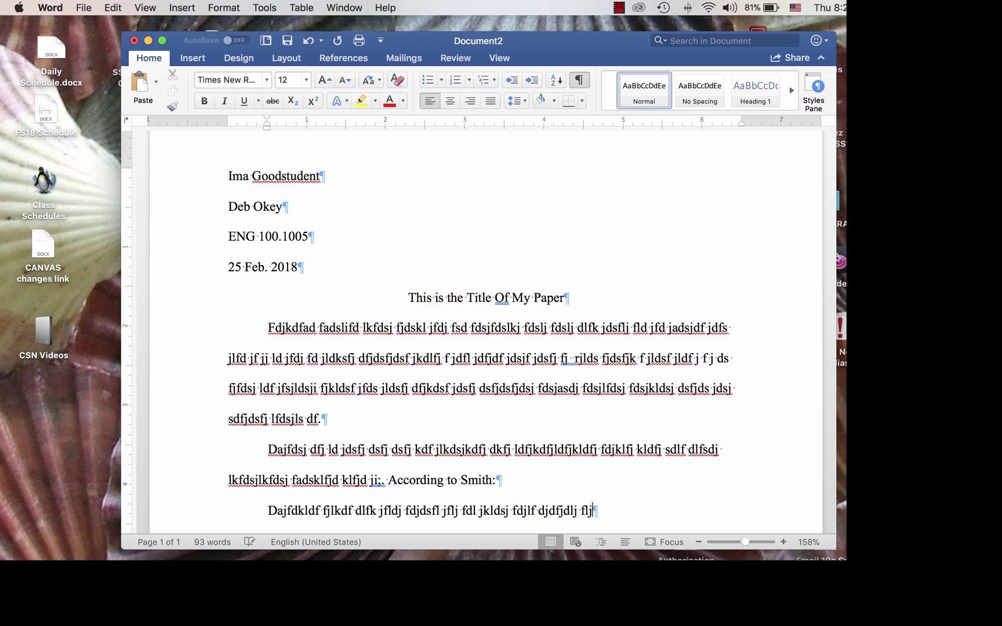
text(dfjdfjkl;dj f jklajf djfds jdfsjfd)
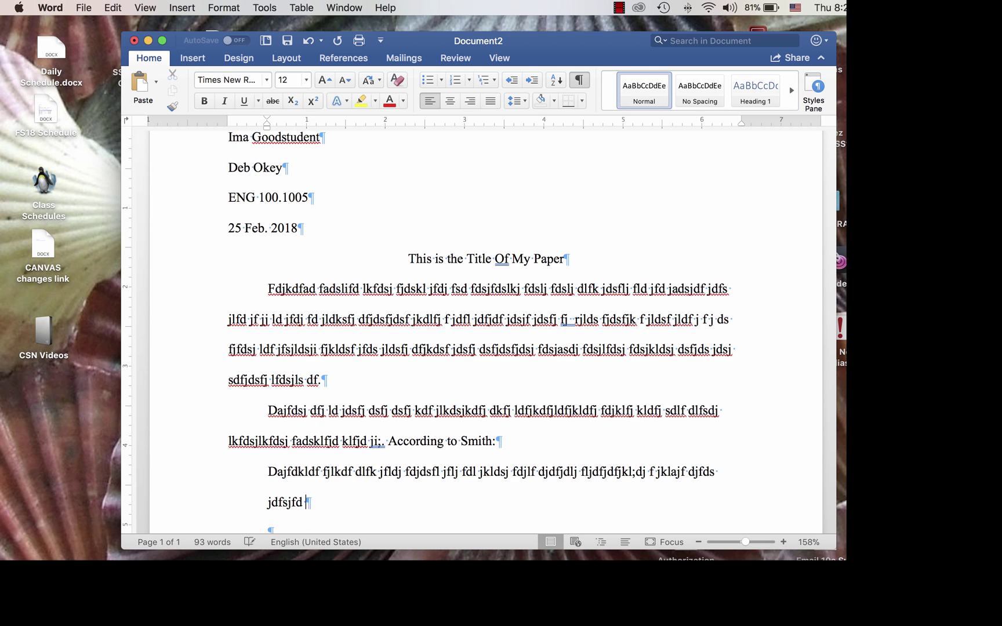
text( jlfdsjfdjds jf jdsfj fjdsj dsfj fdj)
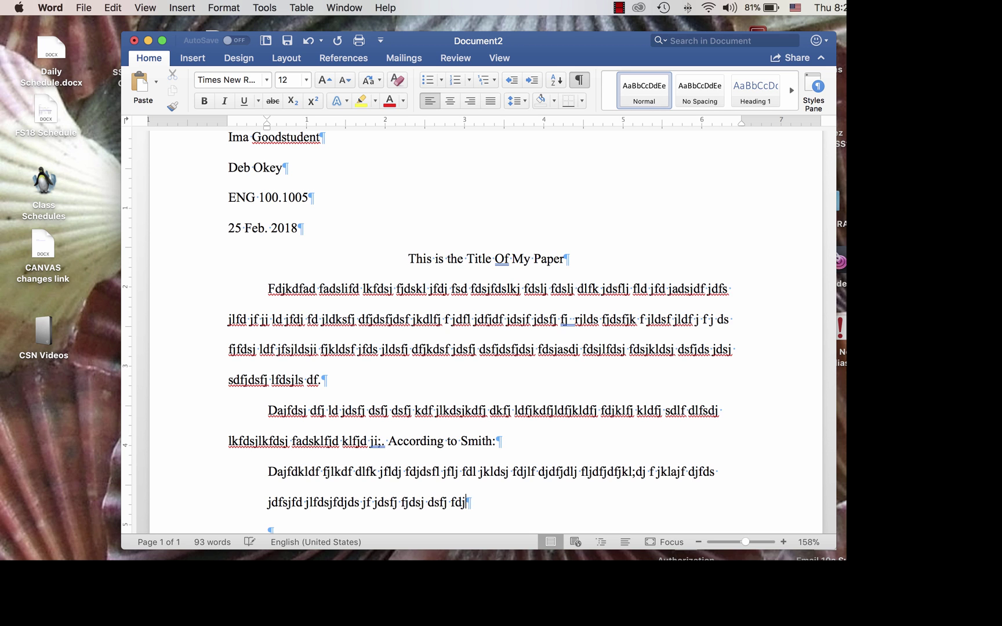
text( fjkdfjkldfj ldfsj dfjklsdaf jldsjfdsj )
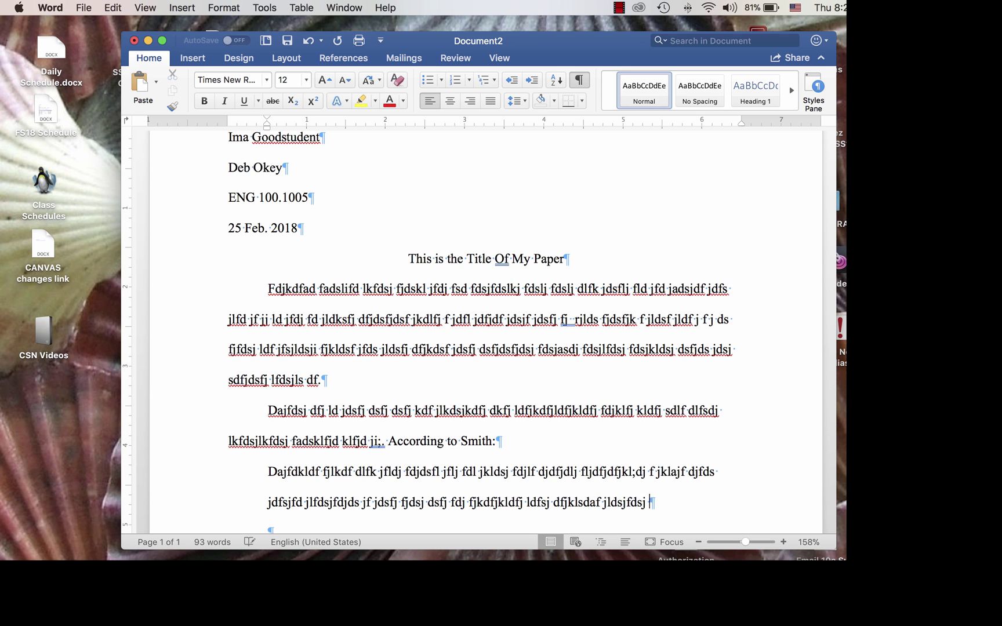
text(fdsj fdjkldsfj lkfdsjdfj fdsjklfdsjdfsjf;d )
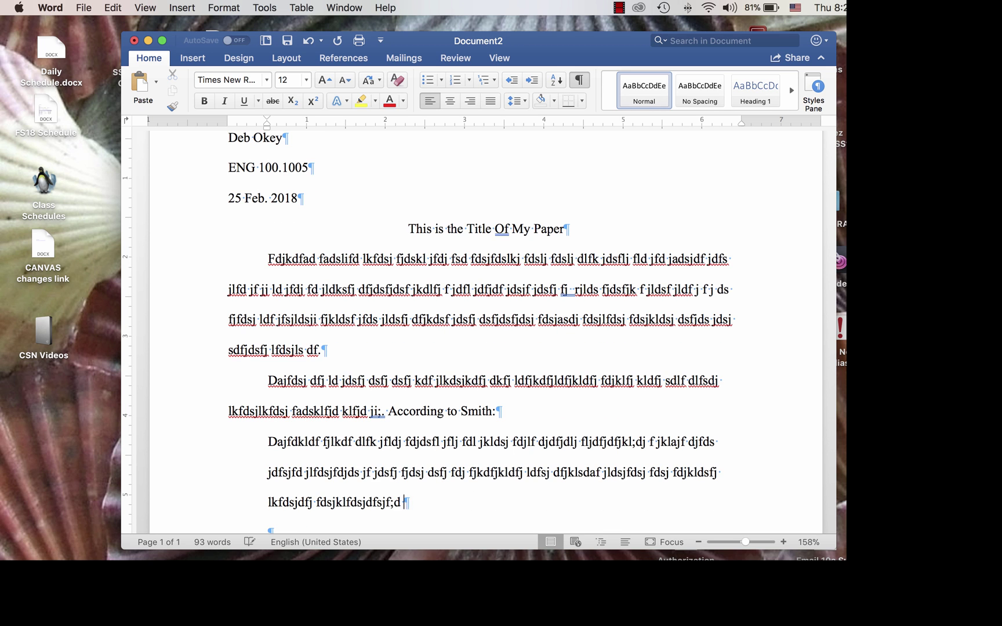
text(jkldfjfdsjkdf jfdjkldsf j jlks fdj df)
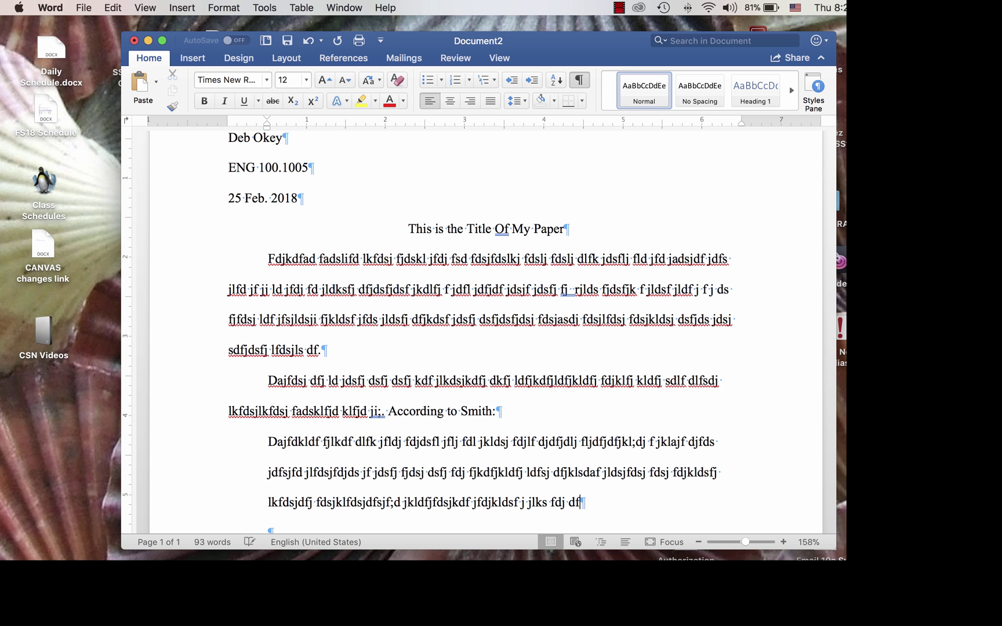
text(jdsfjk jkld jfdjkl;dfj fjlk;fdj fld)
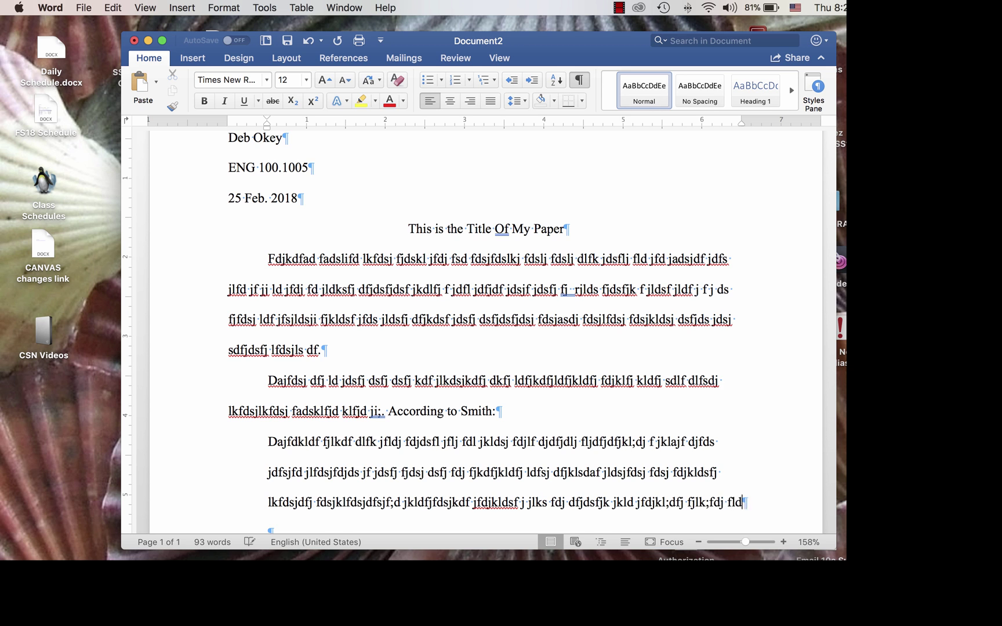
text(szjk fdjlf jdsakj; fdjklf jdfjkdfj)
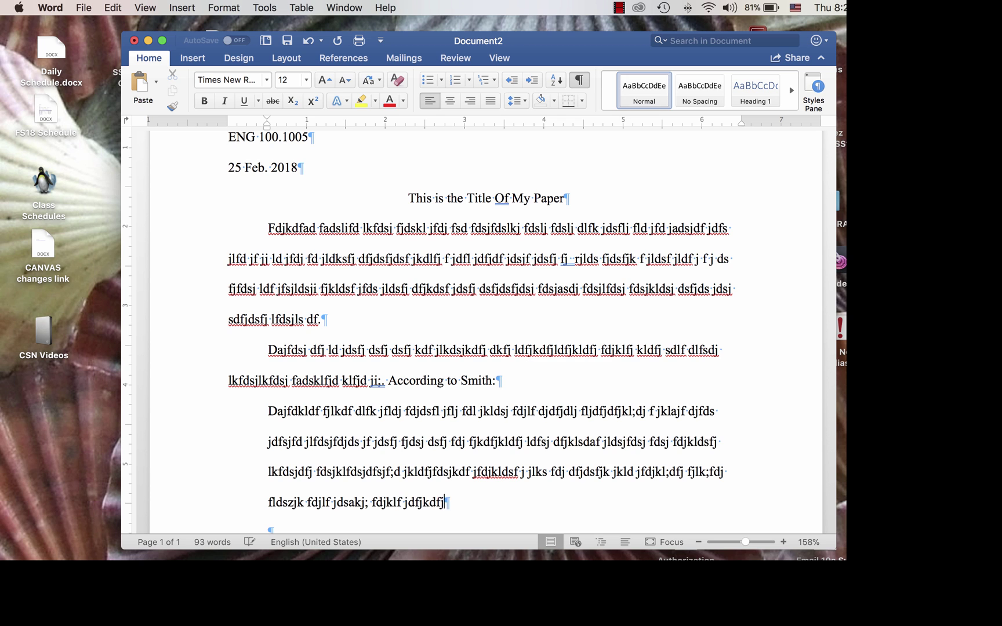
text(fdjklfdj dfj fdjfdjkdfsj dfsjk)
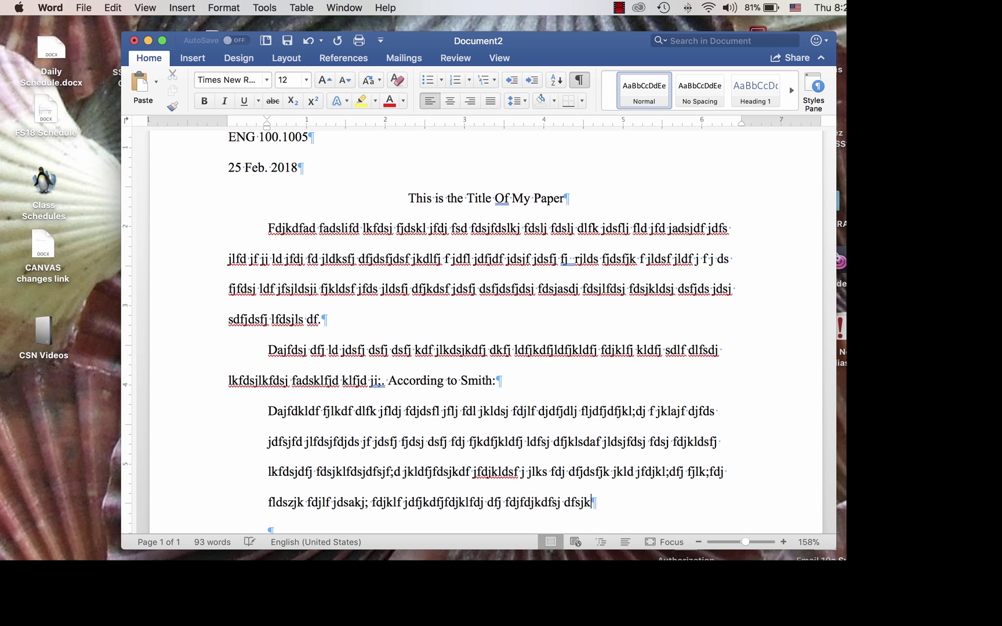
text(l;dfjdfskj;fdsj dfsjlf jdsjldfj df jkl;fj fdsjl;dds. )
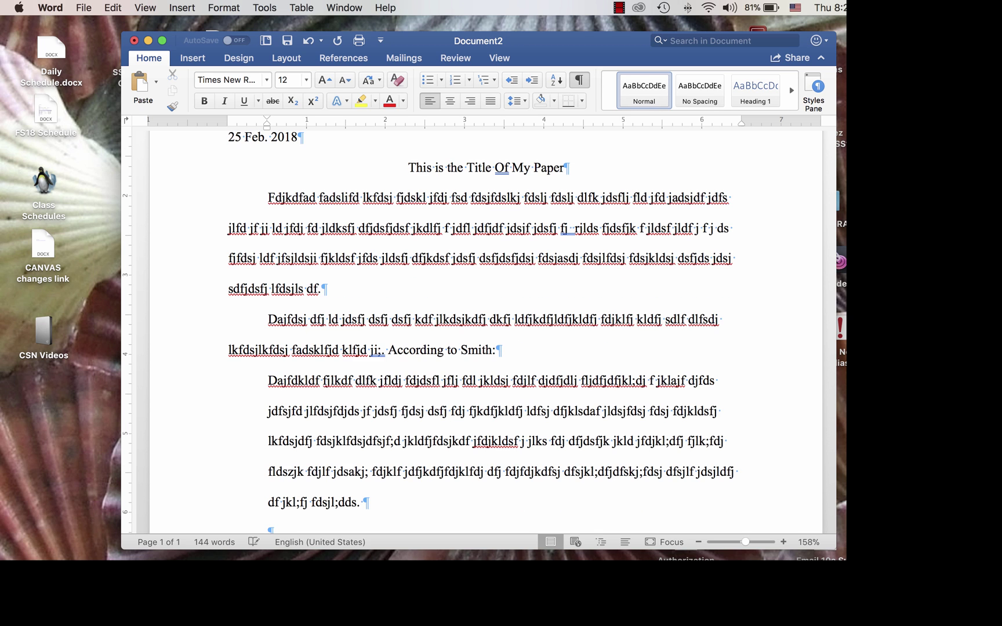
text(()
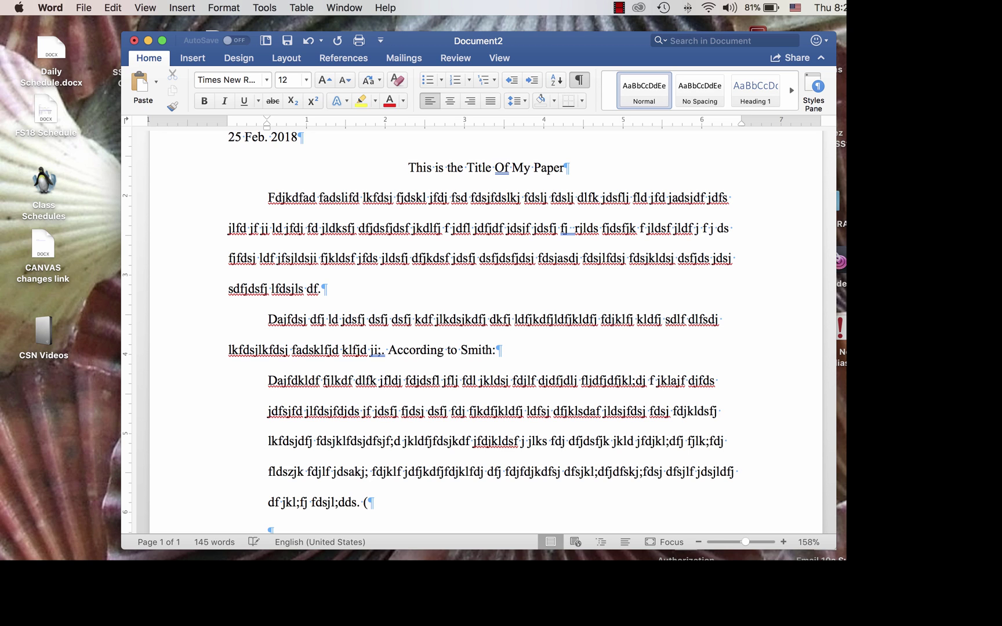
text(33)
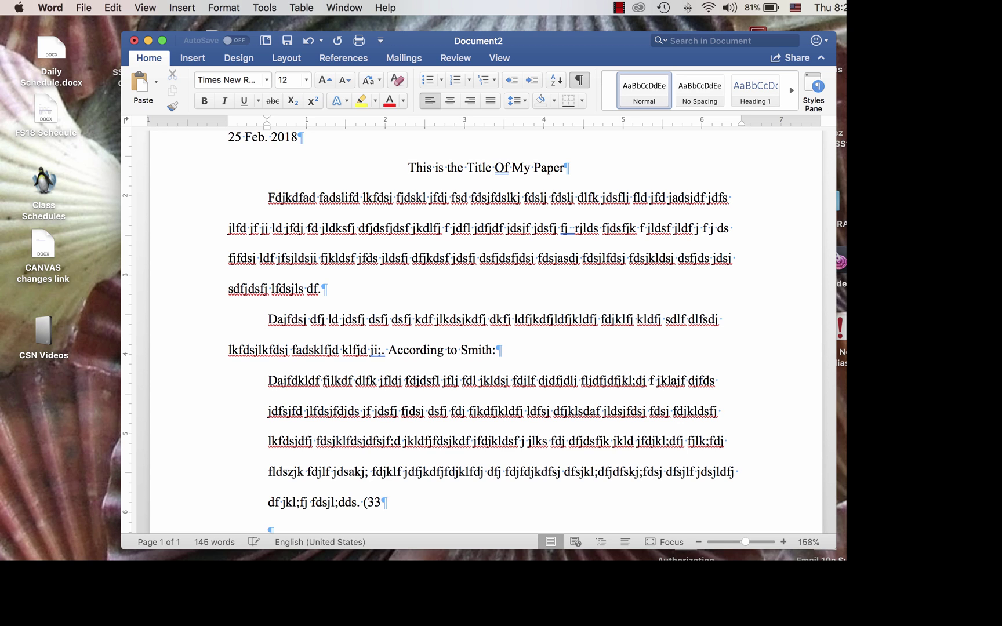
text())
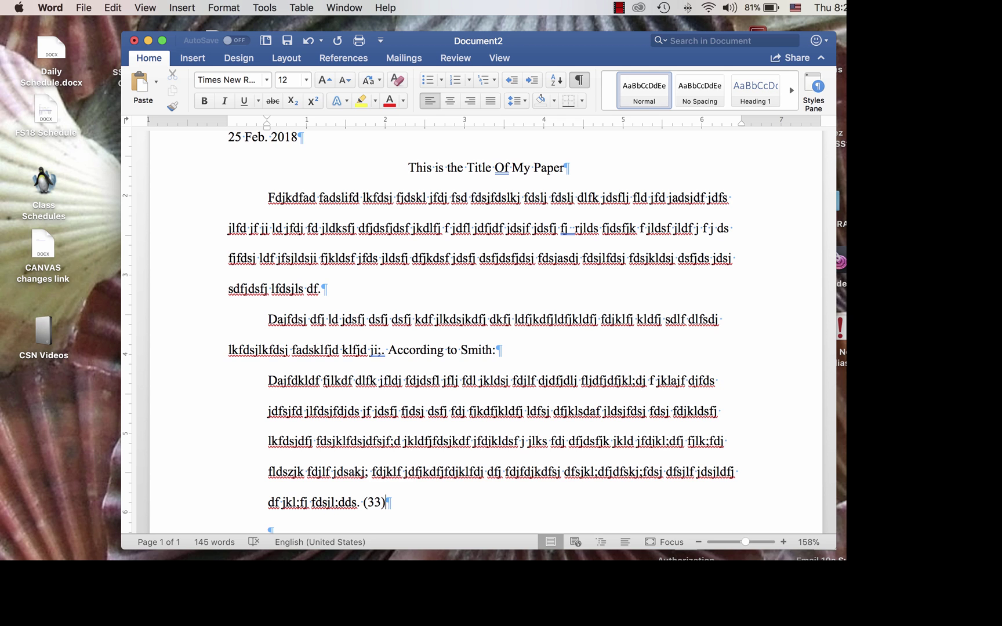
- Start a new paragraph after the quote at the normal margin and type text beginning 'Fdjkfd'
key(Return)
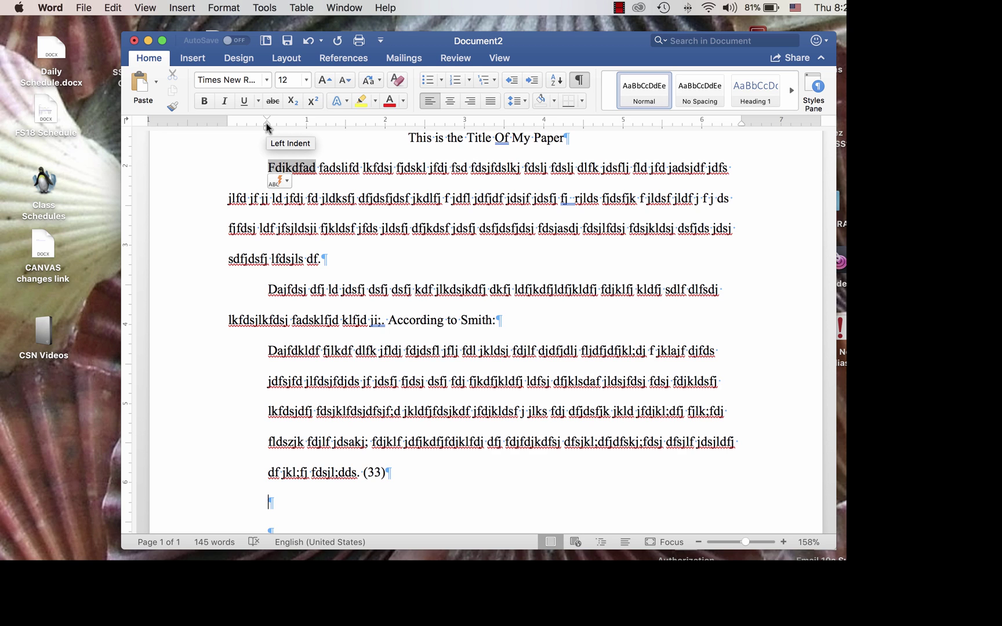
drag(266, 123, 230, 123)
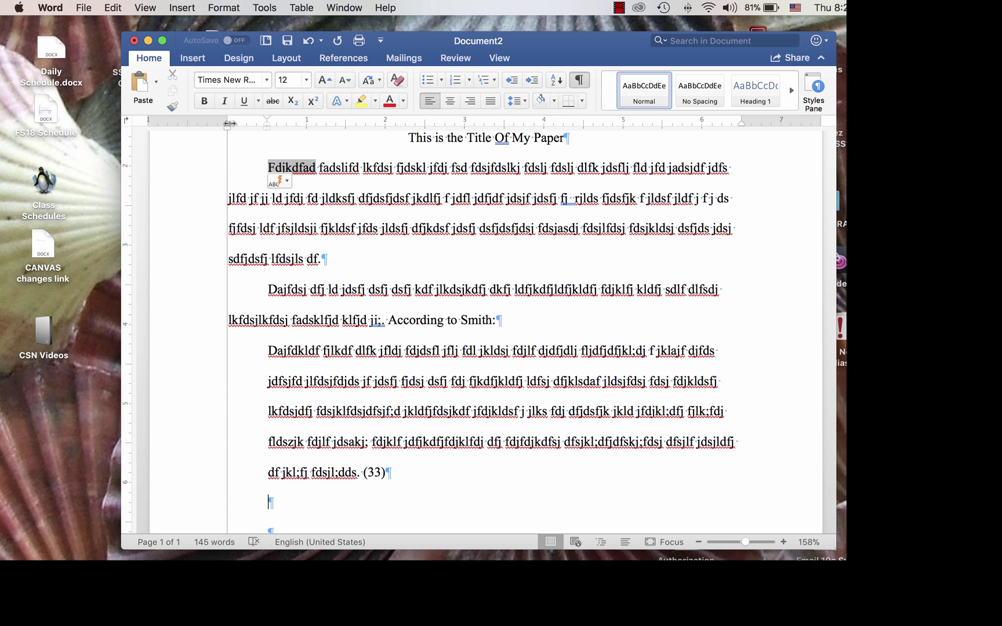
drag(230, 123, 229, 123)
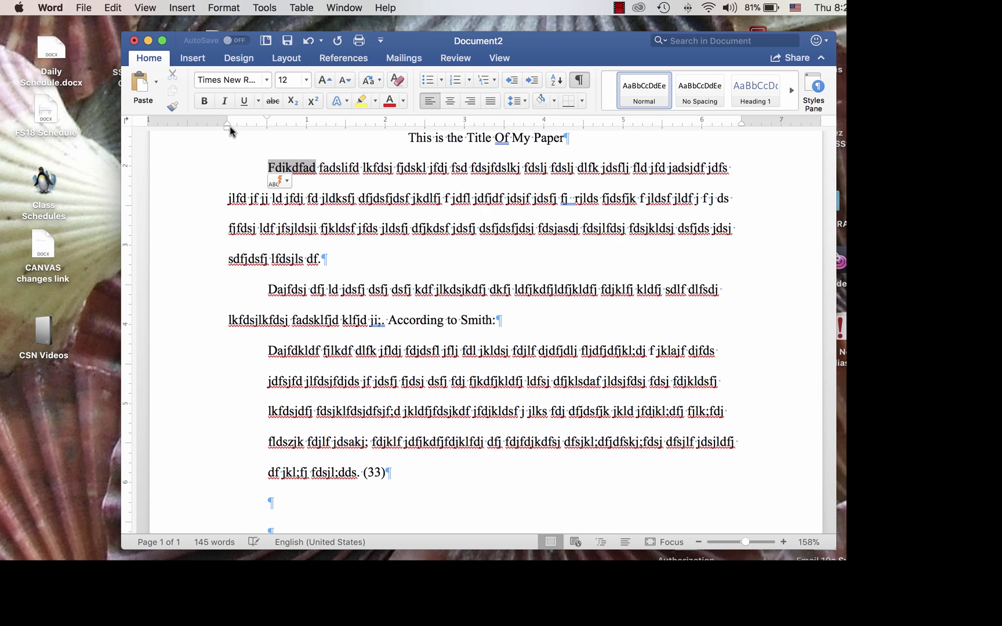
text(Fdjkfd jfjkfd jfdlj)
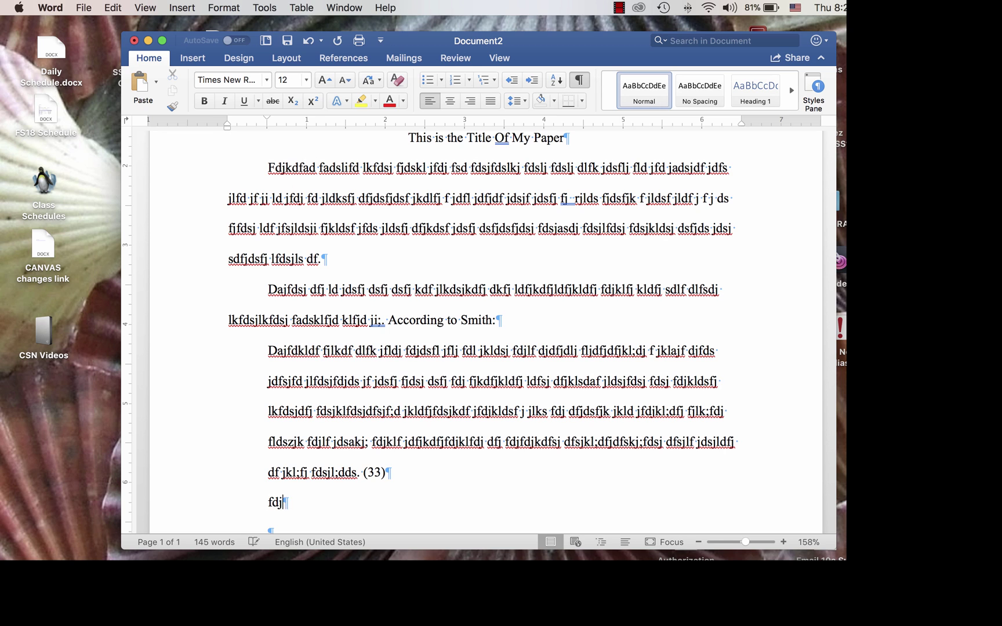
text(fdsj ldsfj kldfj klsdj kl)
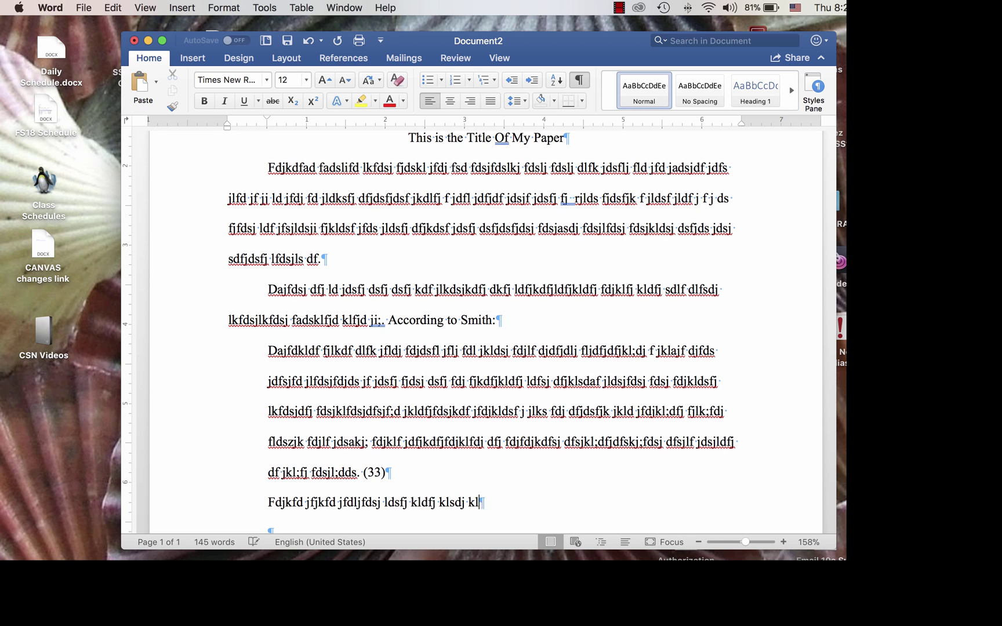
text(fdsj lkfdsj fdjkldfj dfsj lfd jklfds jlfdj lfd)
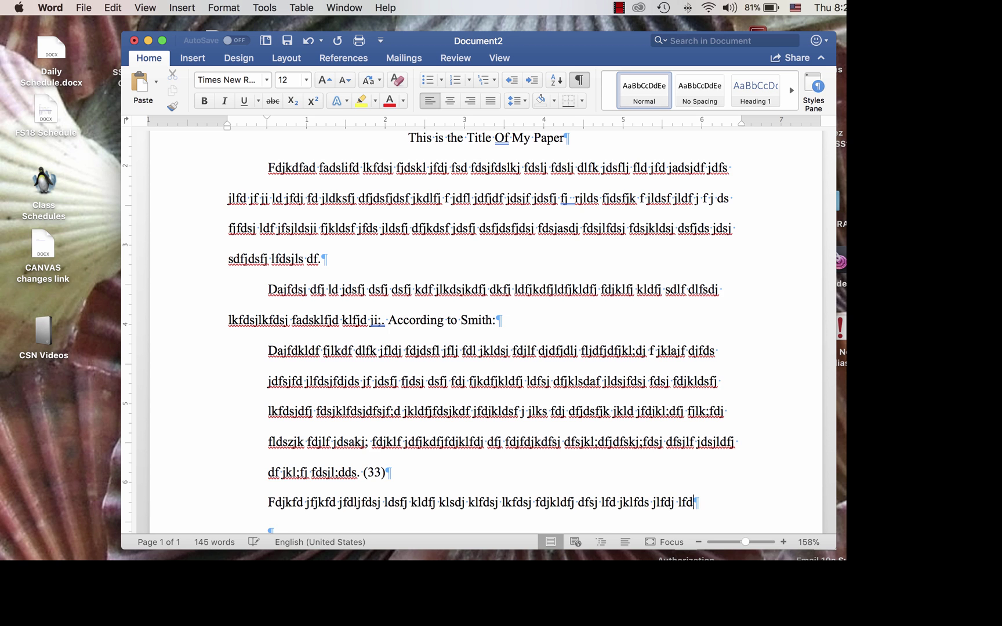
text(j ldfj lf j fdsj fdj df j lkdfj lkdfj df j)
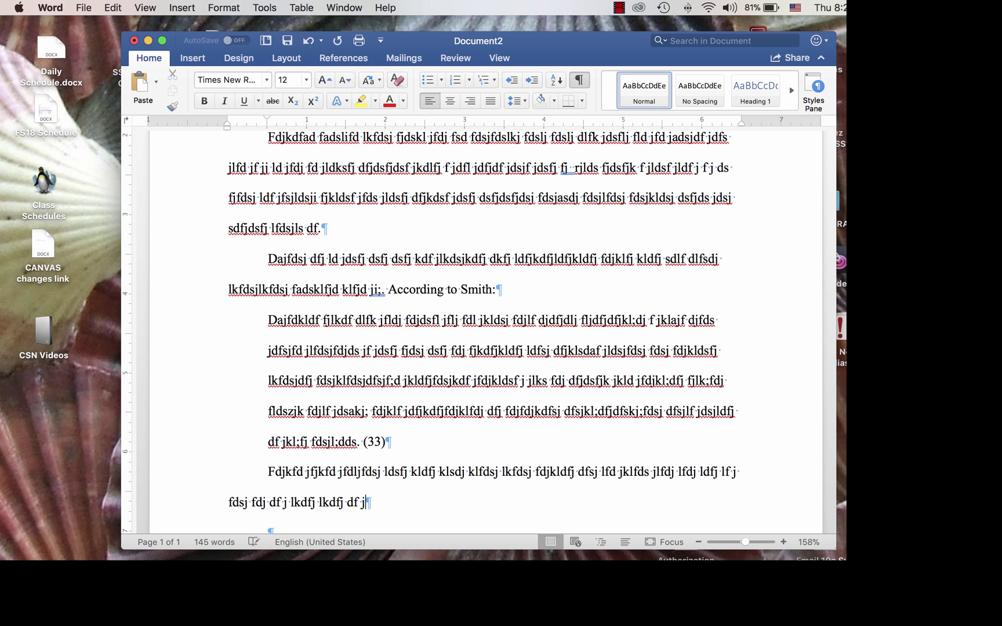
text(lkdsf jlfdsj fdj fkl jldfj fdsjk lfd jlds)
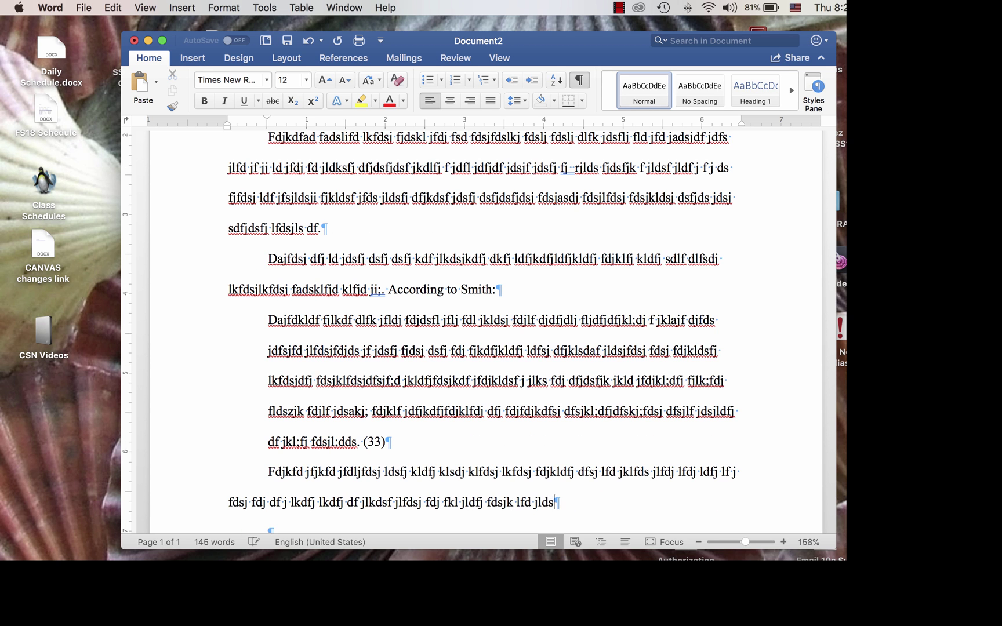
text(fj dfj kldsfj dfsjklfd j dfsj lkdsj dfjl)
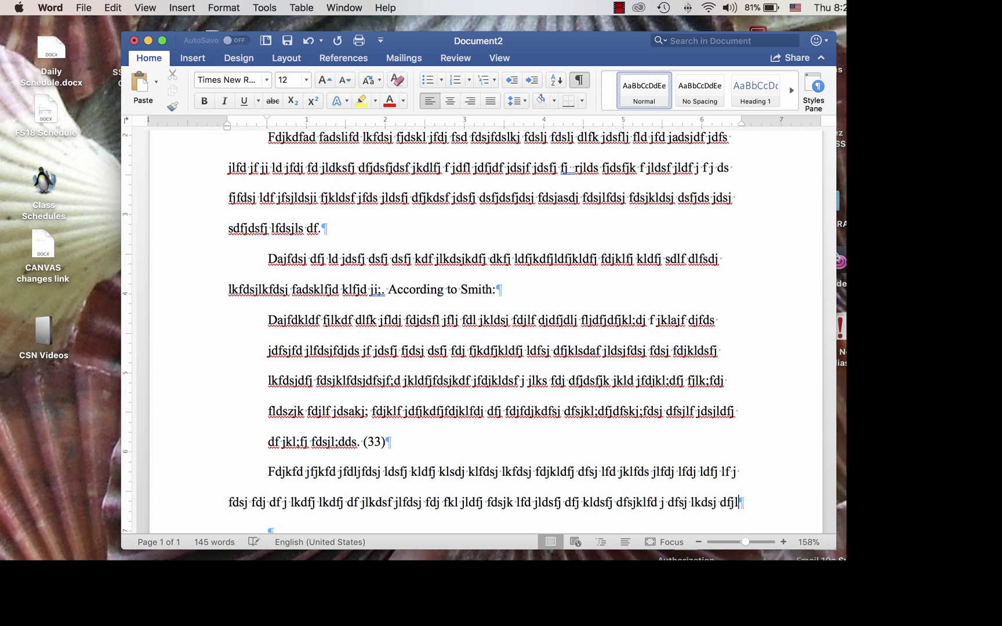
text(fdj fdlfd jklfdsj f dj;fds jif dsjldfsj dsf)
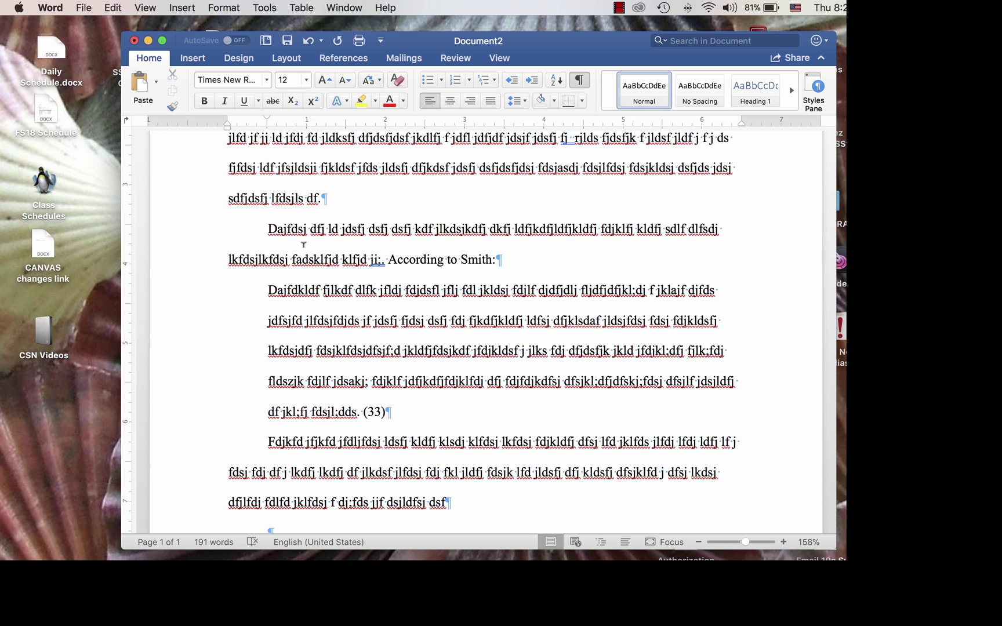
scroll(377, 351, up, 5)
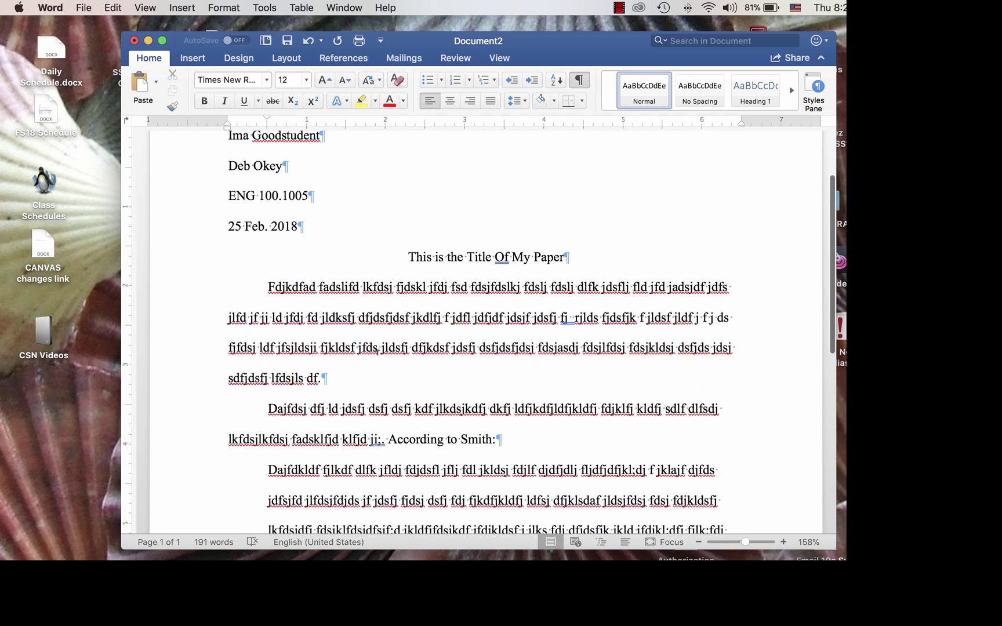
scroll(378, 350, up, 3)
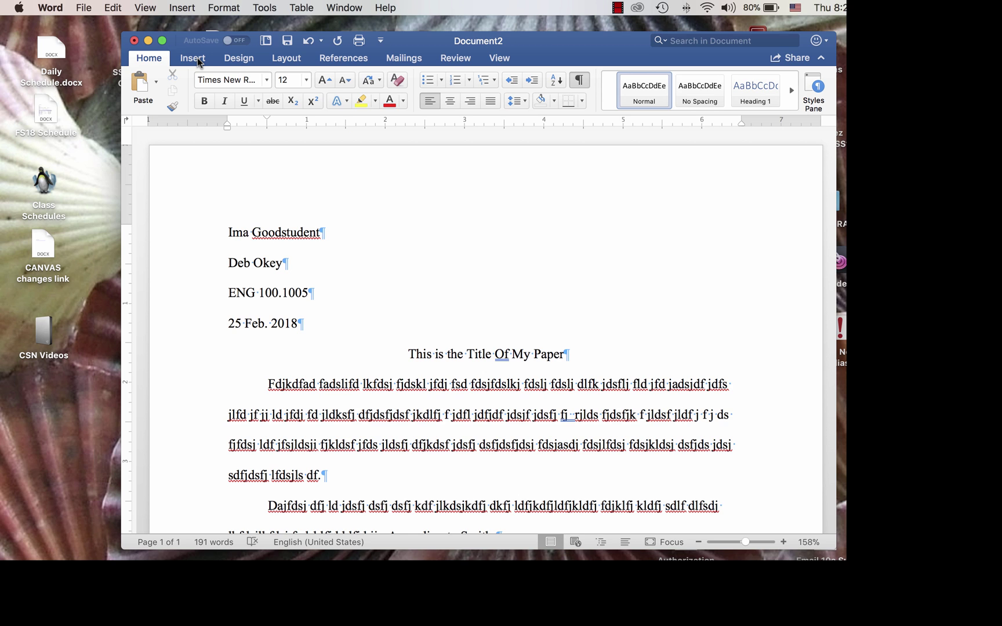
- Open the Page Numbers dialog via Insert > Page Number
click(192, 58)
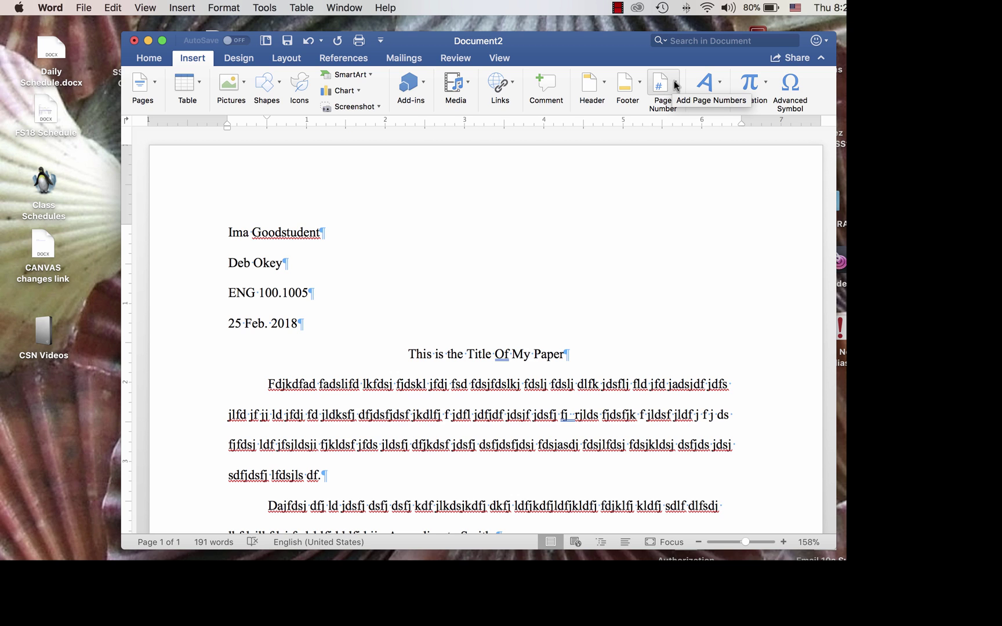
click(676, 86)
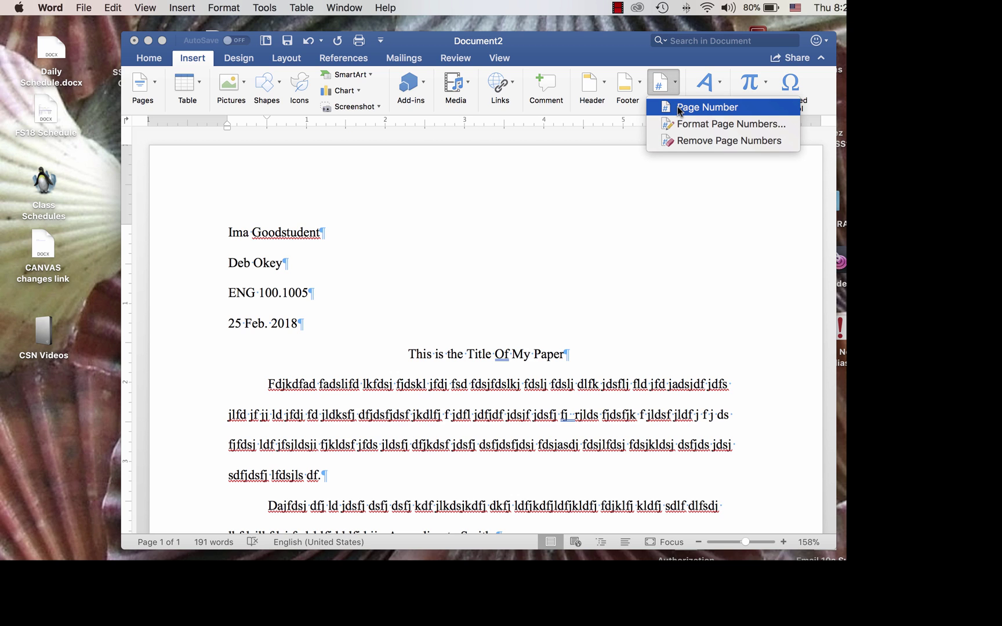
click(678, 107)
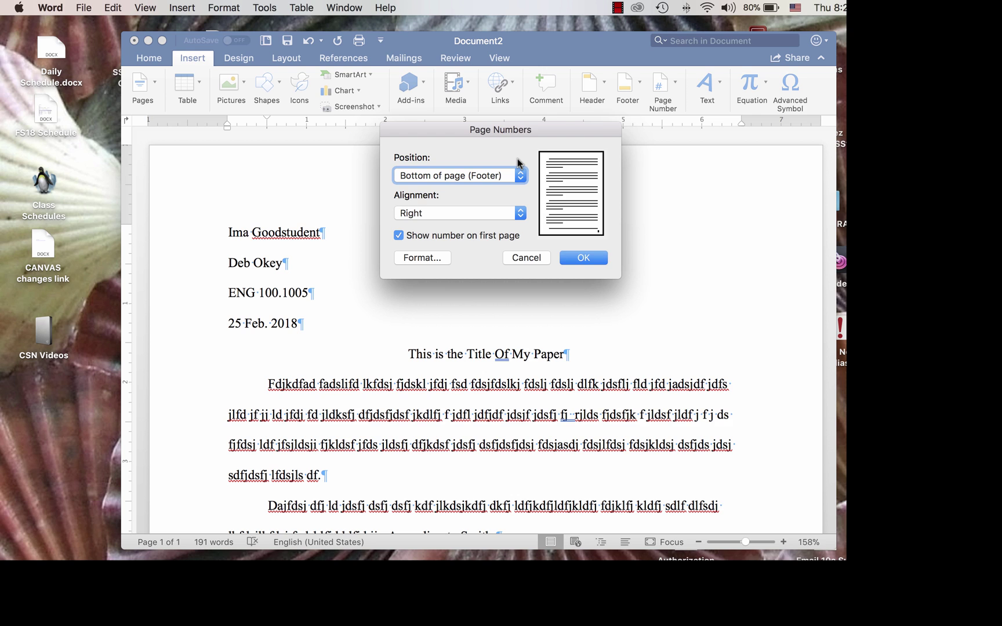
- Place a right-aligned page number in the Top of page (Header) position and confirm
click(520, 176)
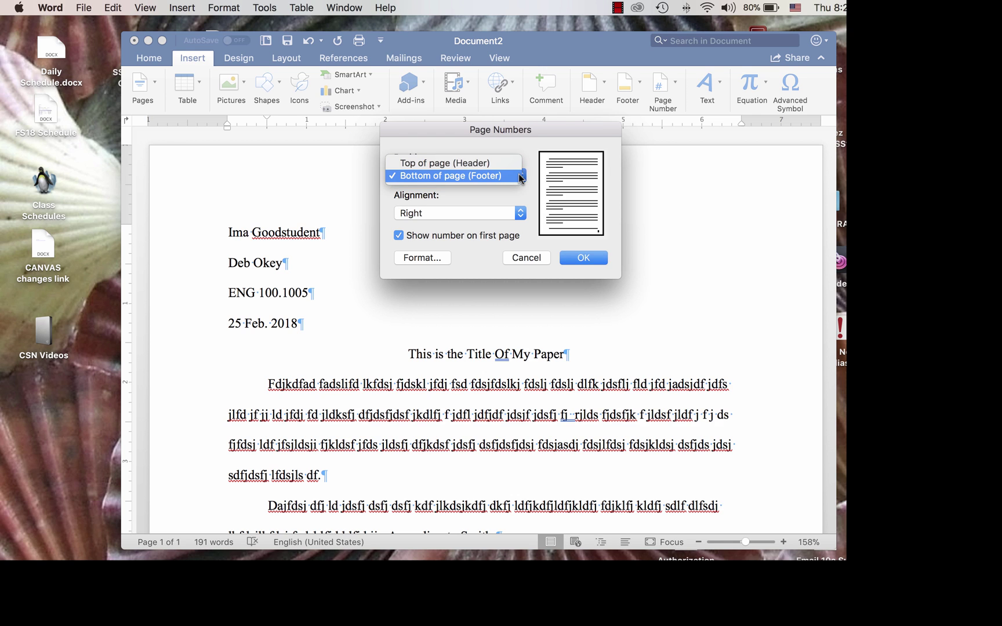
click(519, 168)
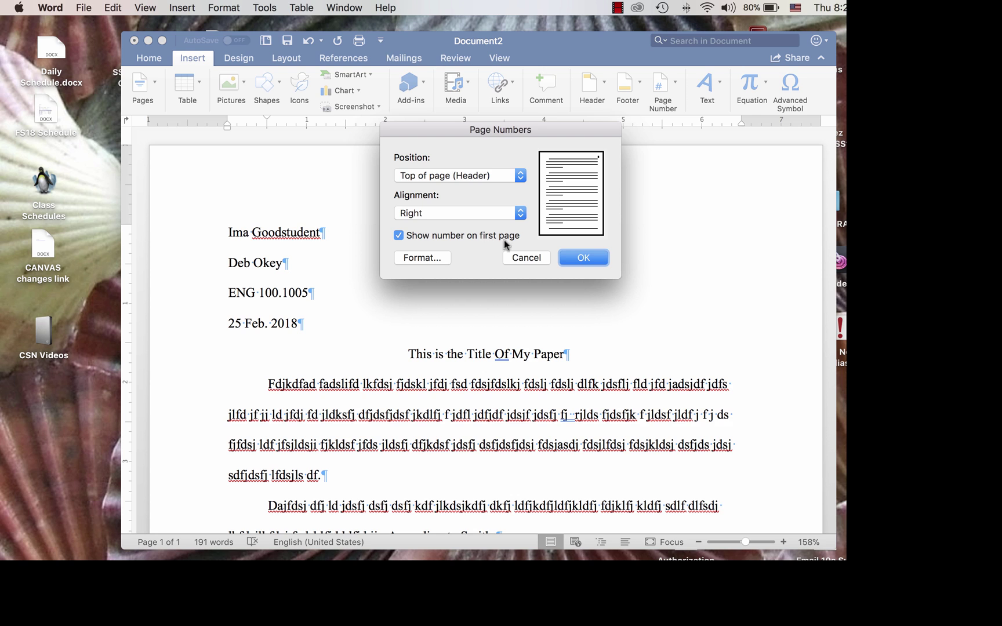
click(596, 258)
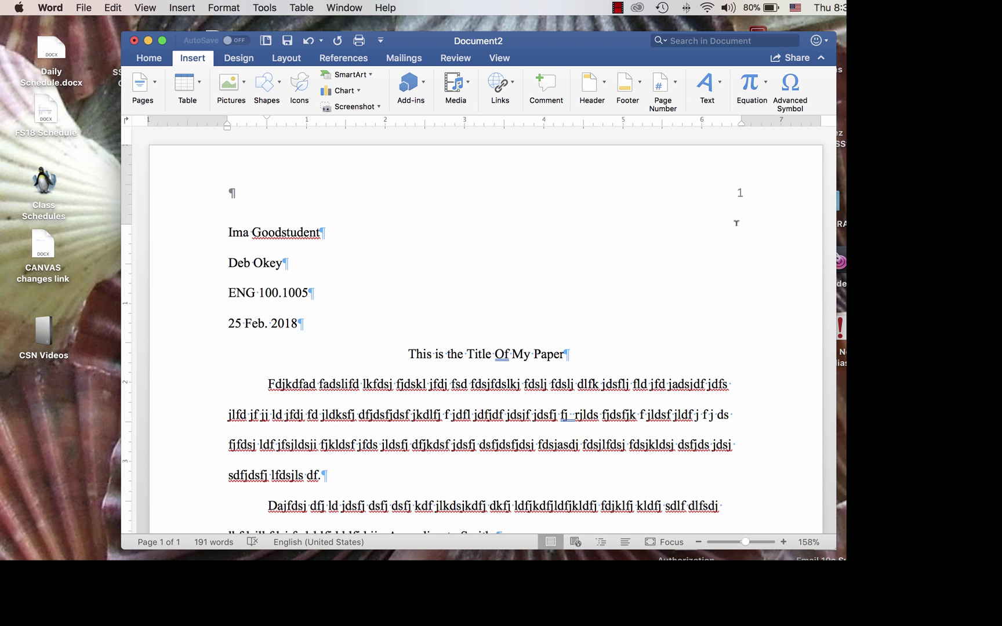
- Type the student's last name before the page number in the header
double_click(722, 192)
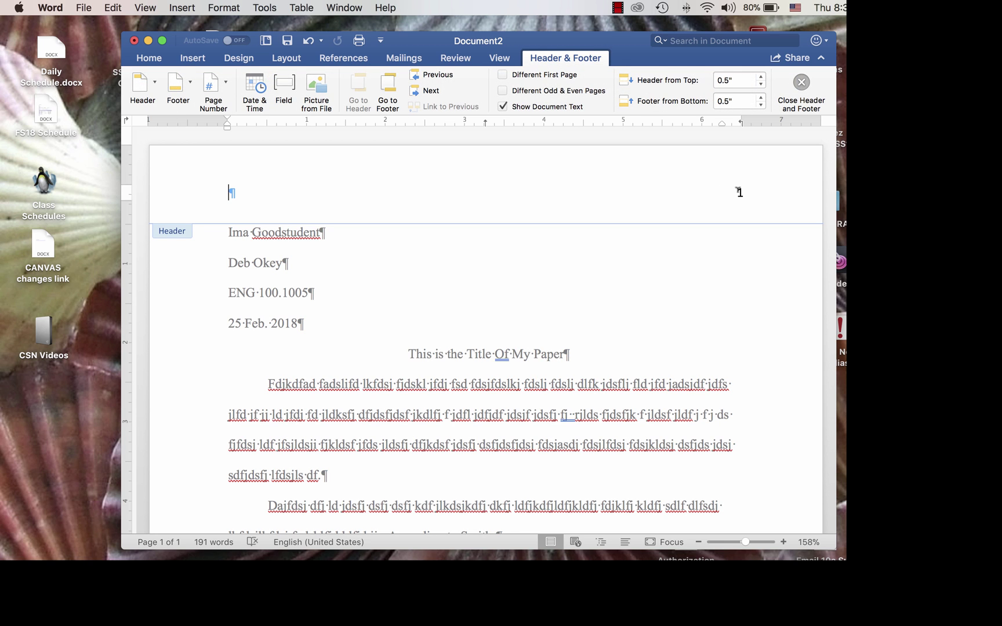
click(739, 192)
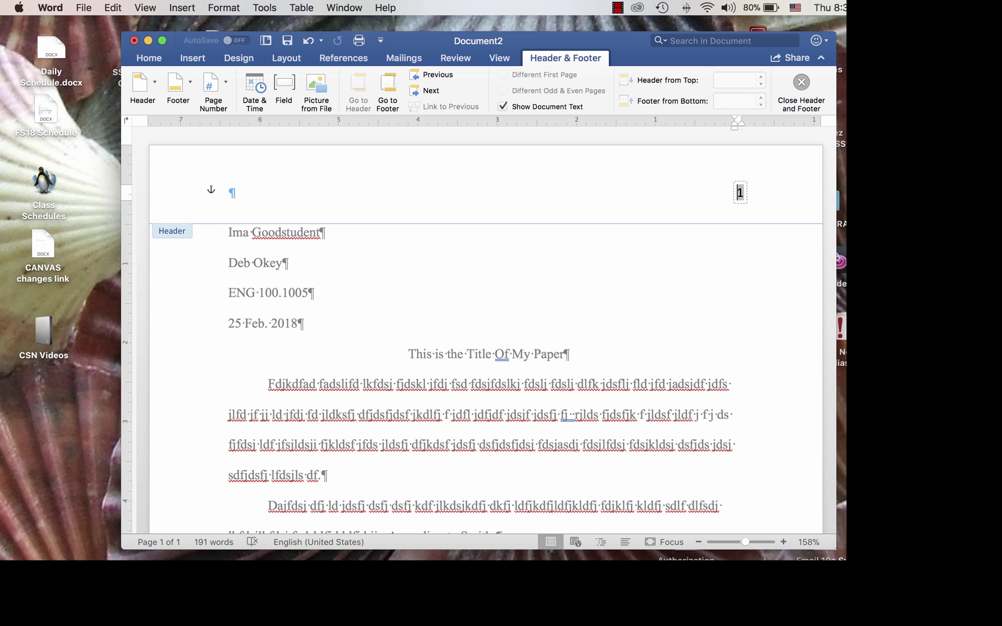
text(Goodstu)
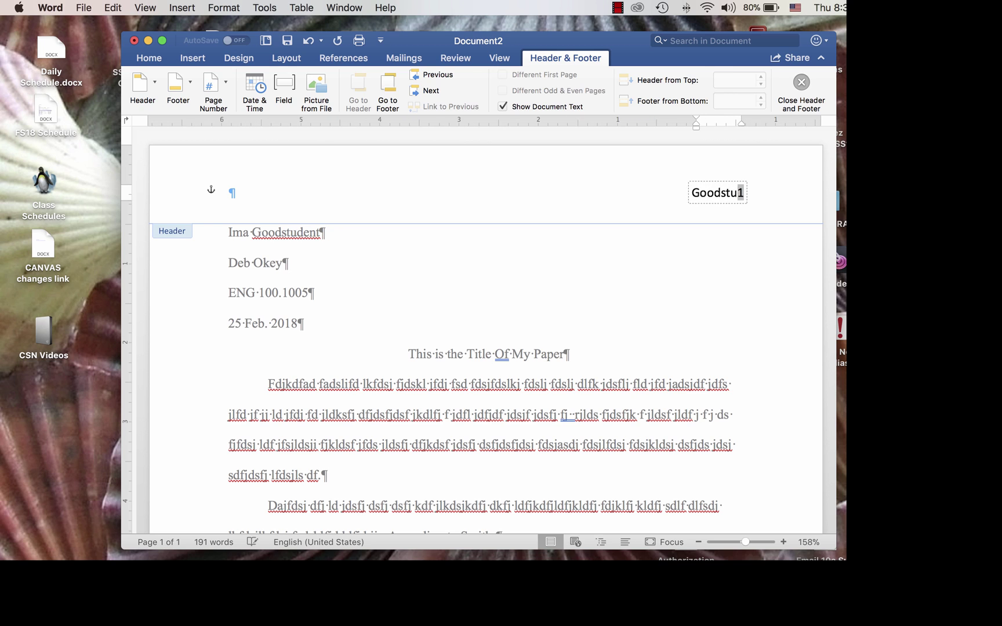
text(den)
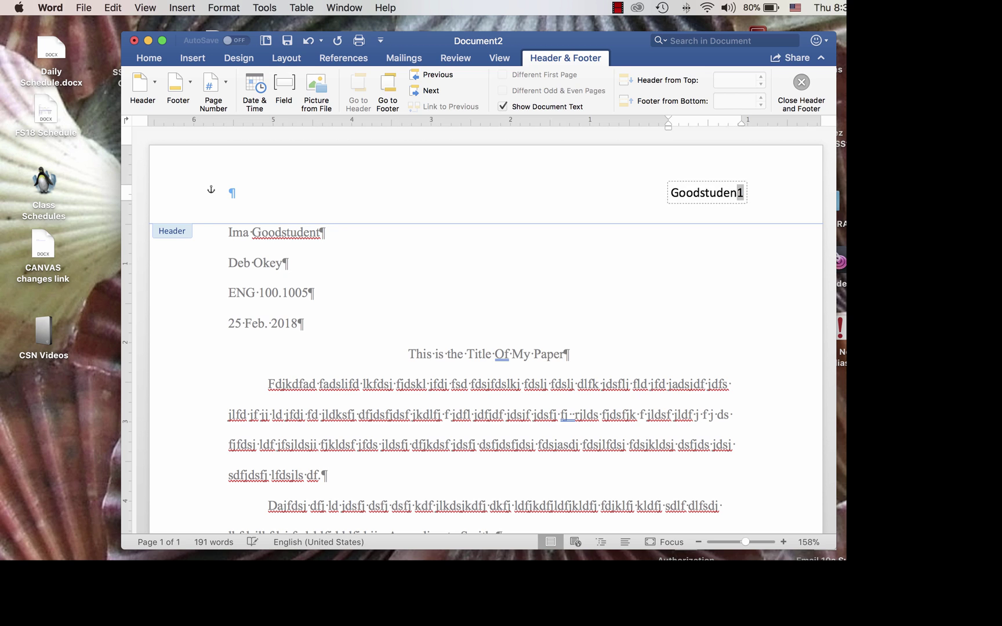
text(t)
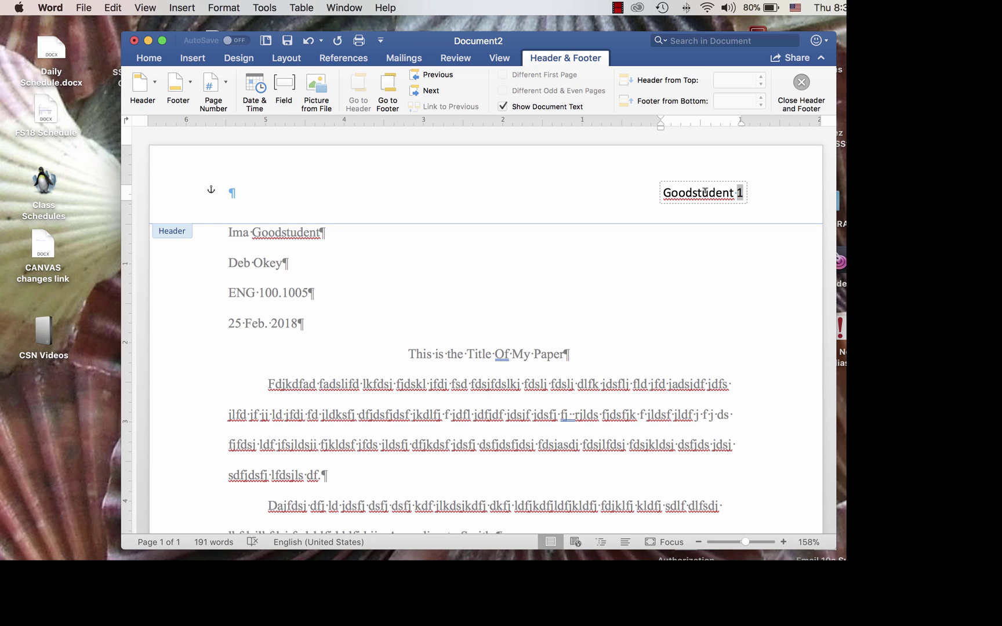
click(617, 189)
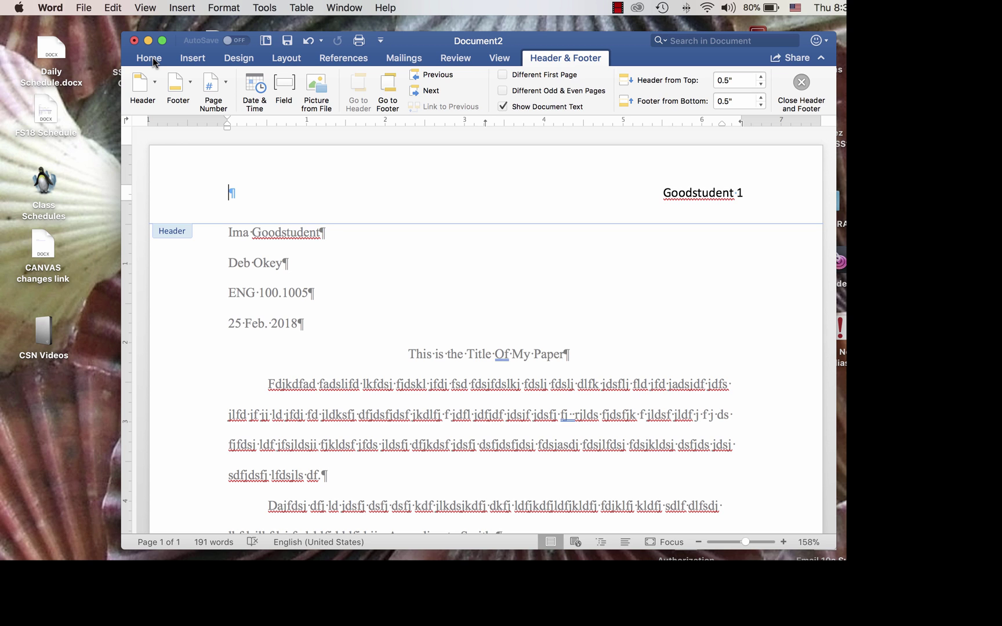
- Select the whole running head and change its font to Times New Roman
click(153, 57)
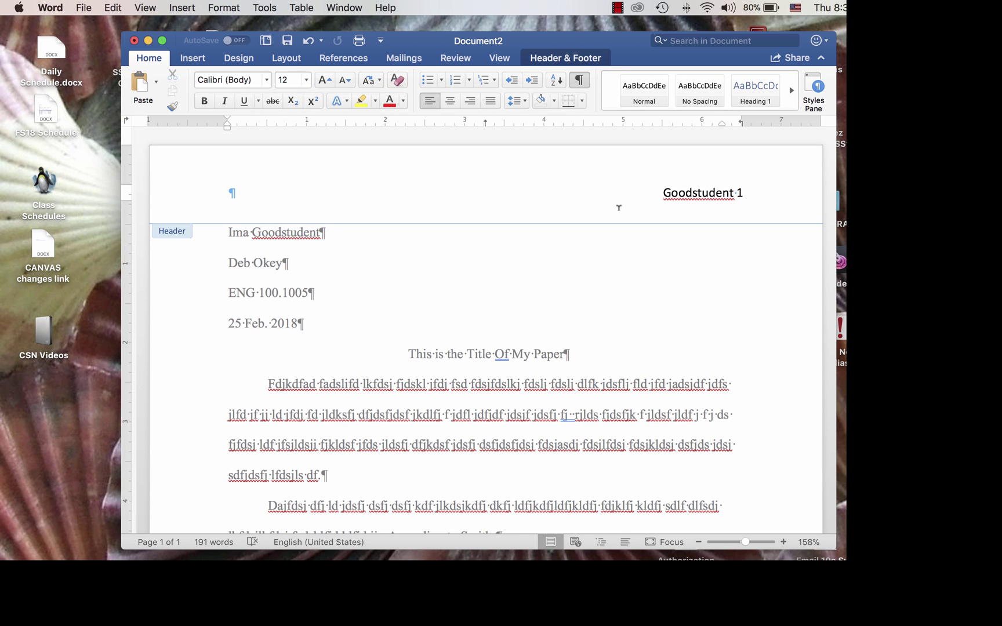
triple_click(696, 192)
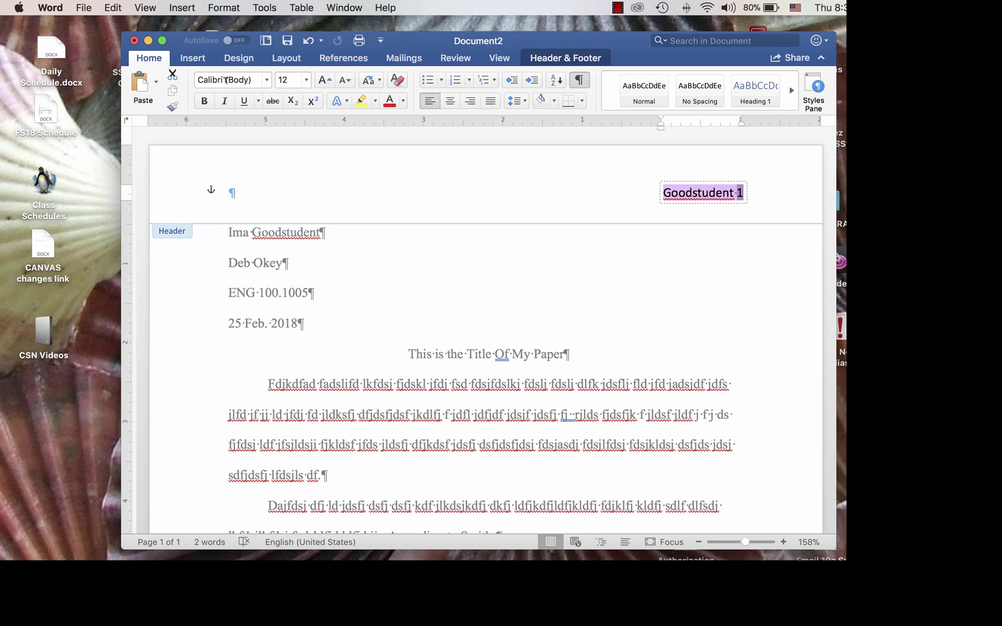
click(267, 81)
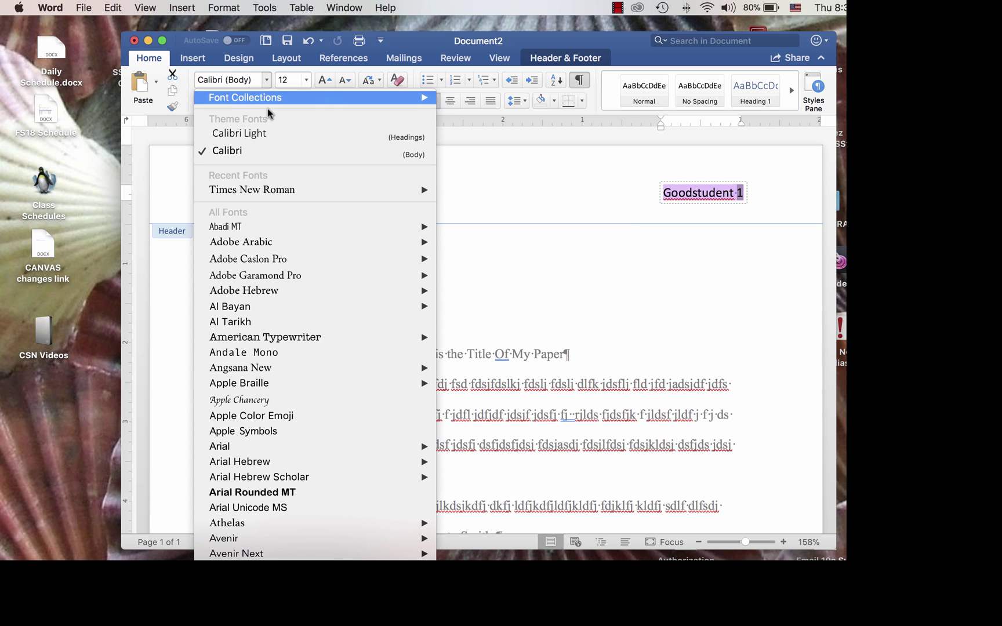
mouse_move(270, 191)
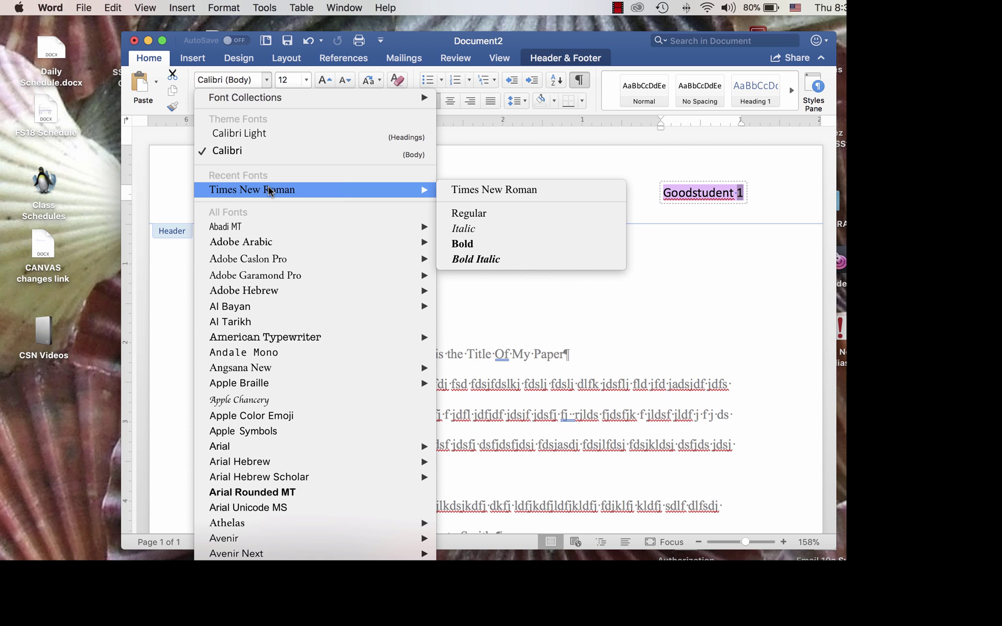
click(268, 191)
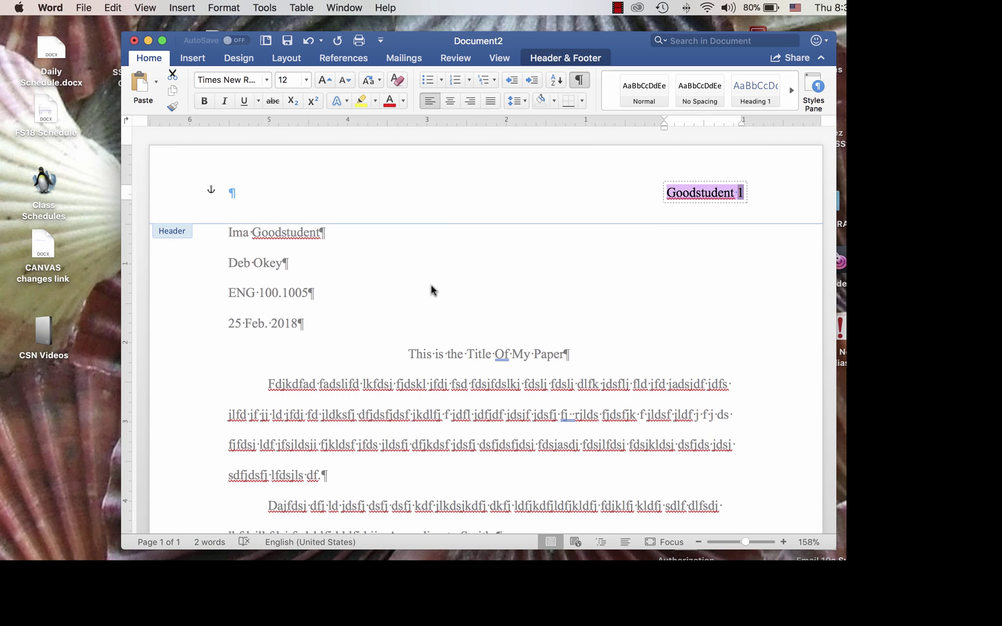
scroll(477, 270, down, 1)
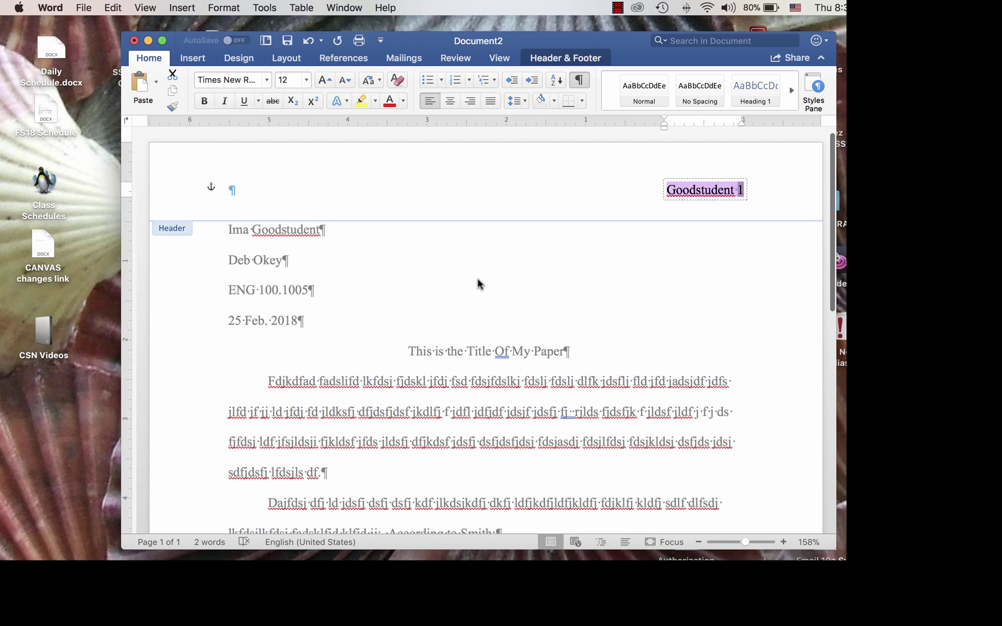
- Return to the body text and copy the first body paragraph
double_click(464, 352)
scroll(460, 292, down, 3)
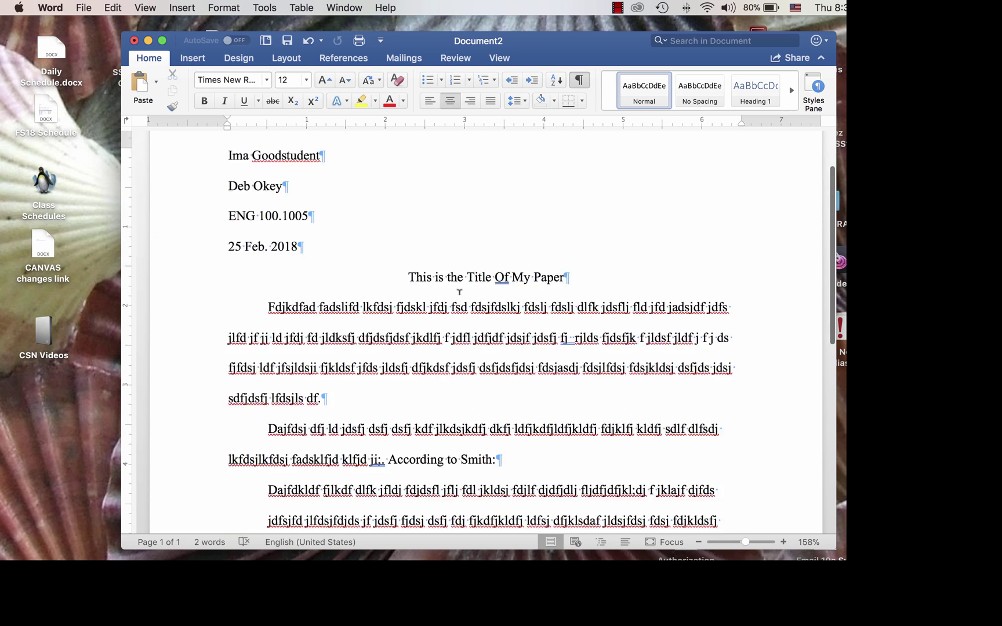
scroll(460, 292, down, 10)
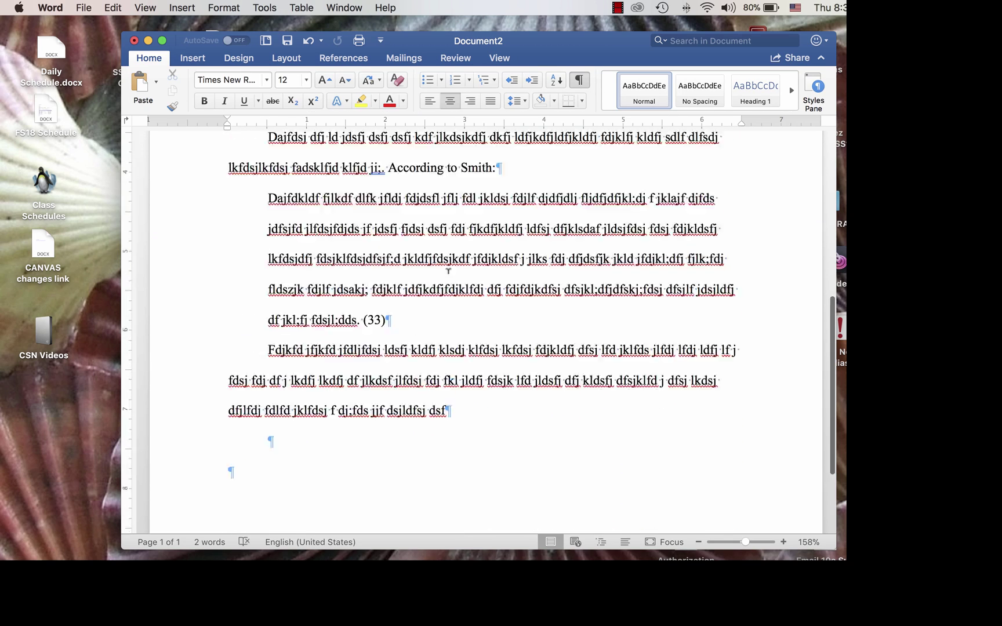
scroll(449, 271, up, 5)
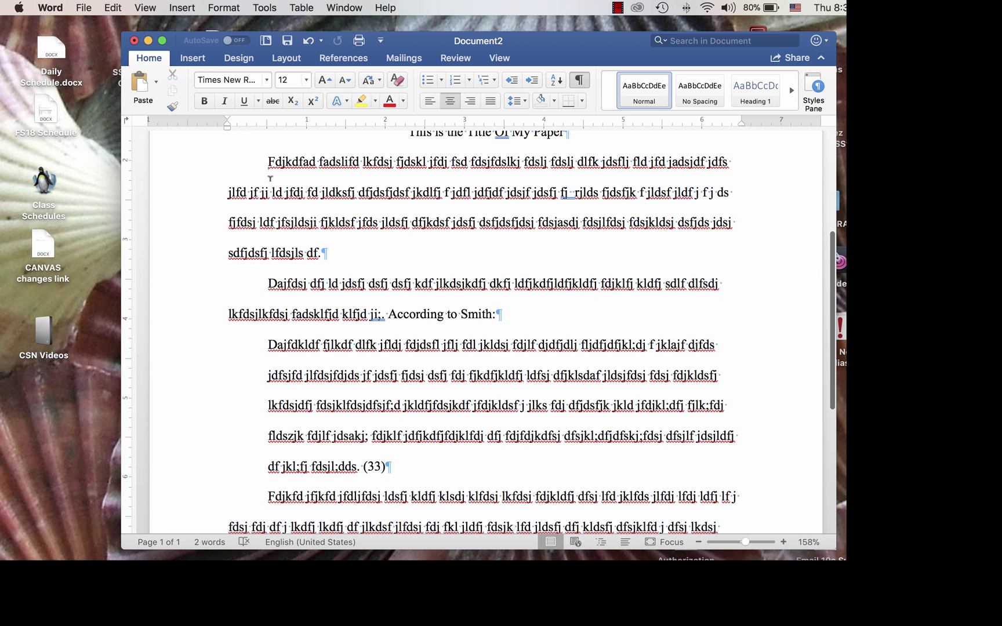
drag(269, 161, 385, 305)
right_click(357, 213)
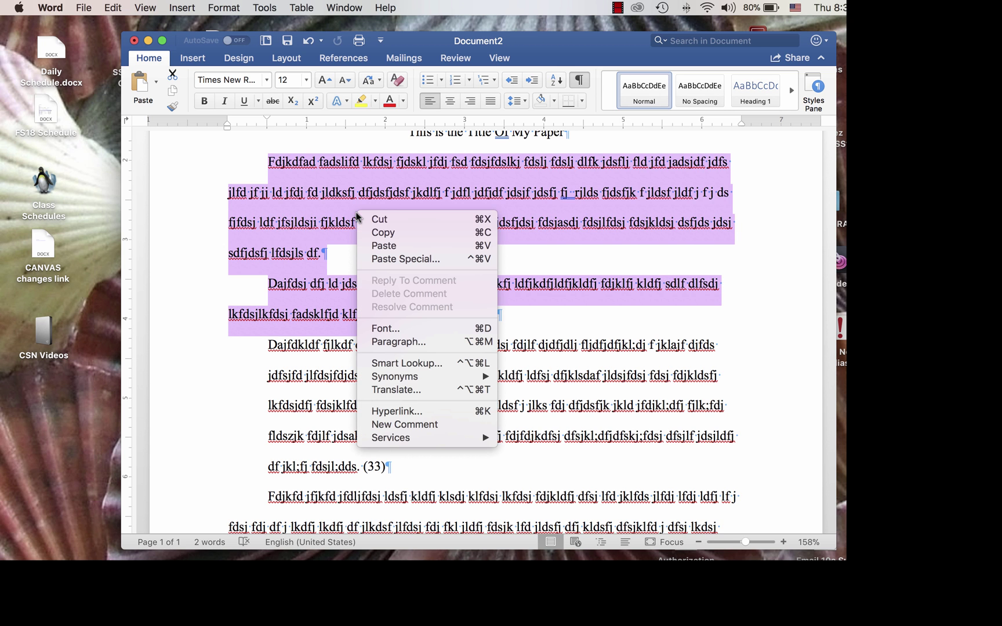
click(385, 233)
- Paste it into the empty last paragraph and extend it with text beginning 'Dfdsjldfj fdwjf'
scroll(351, 221, down, 8)
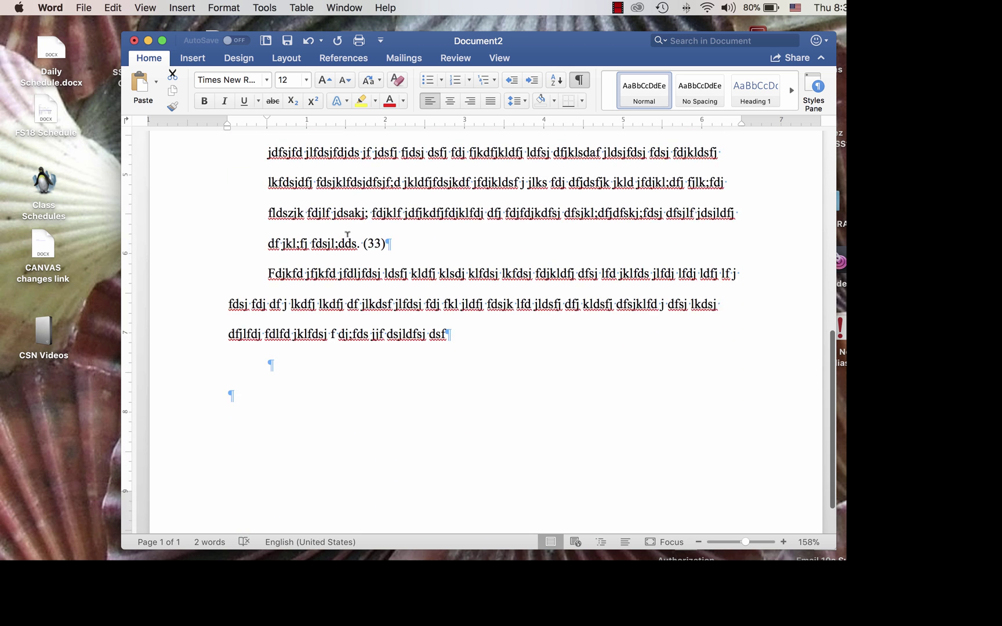
click(266, 358)
right_click(266, 360)
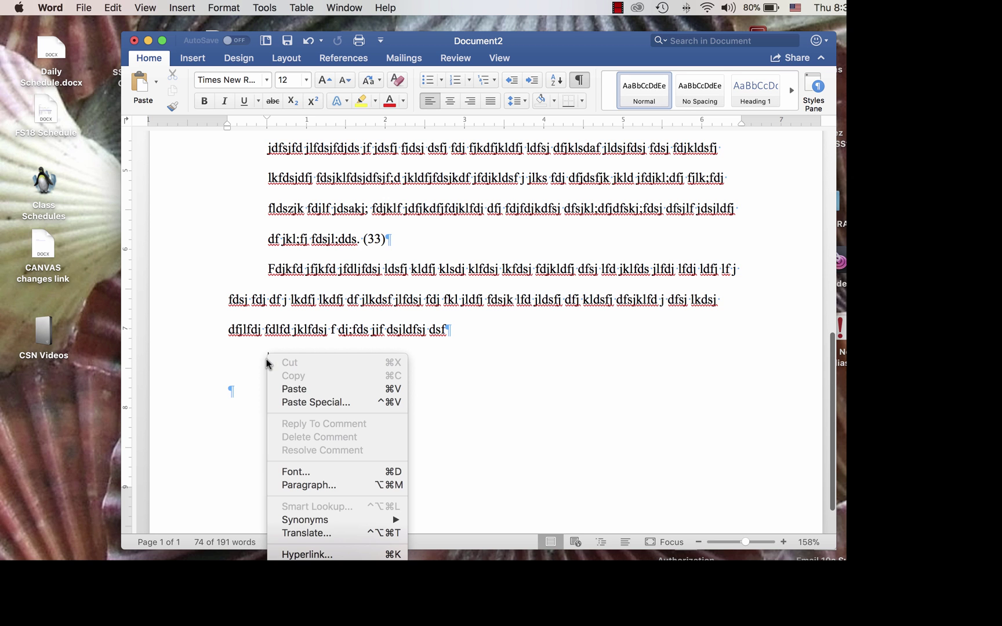
click(290, 388)
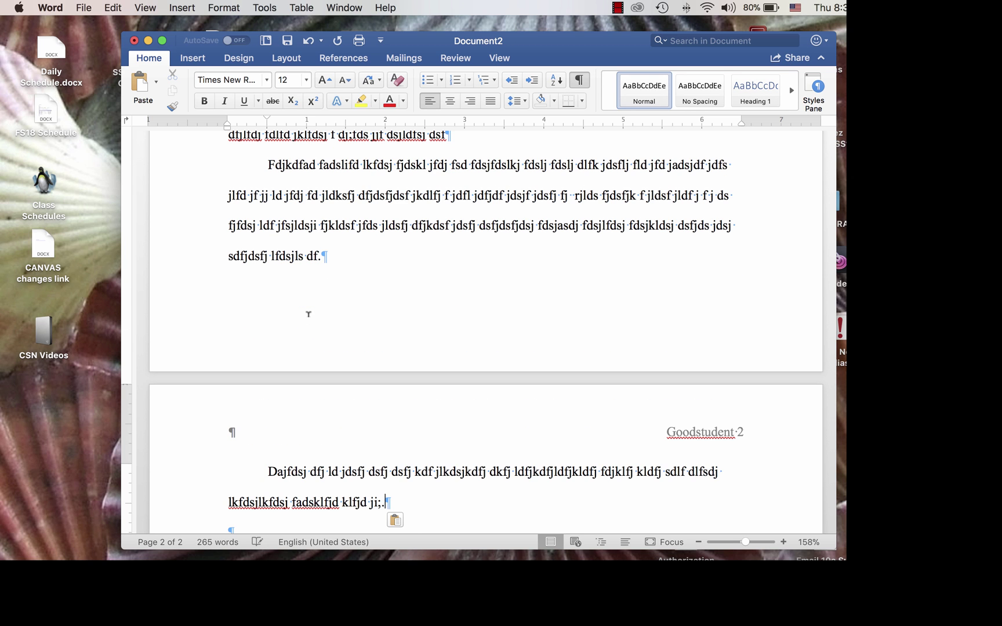
scroll(313, 319, down, 5)
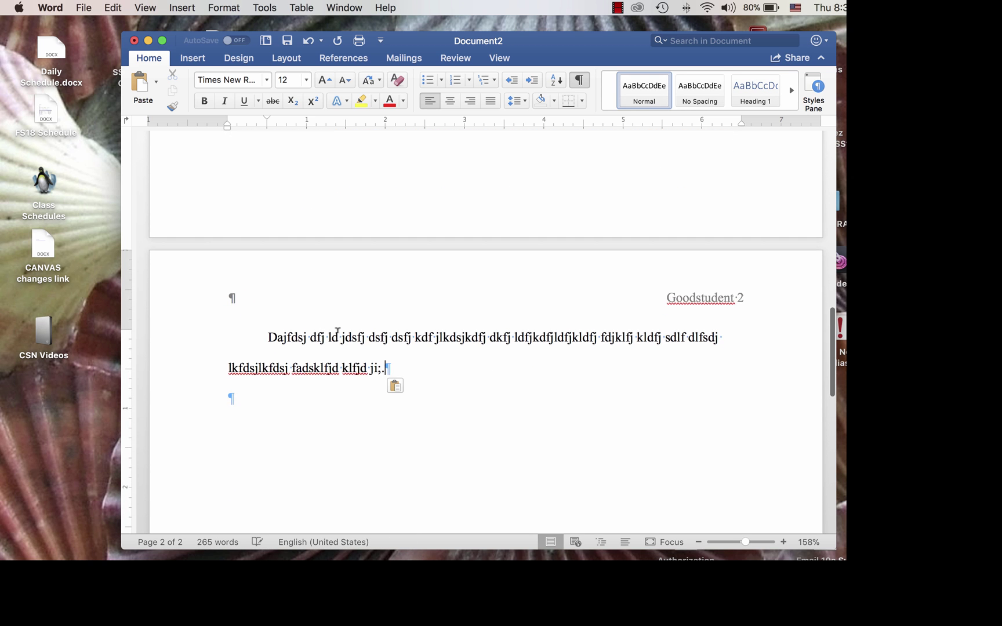
text(Dfdsjldfj fdwj)
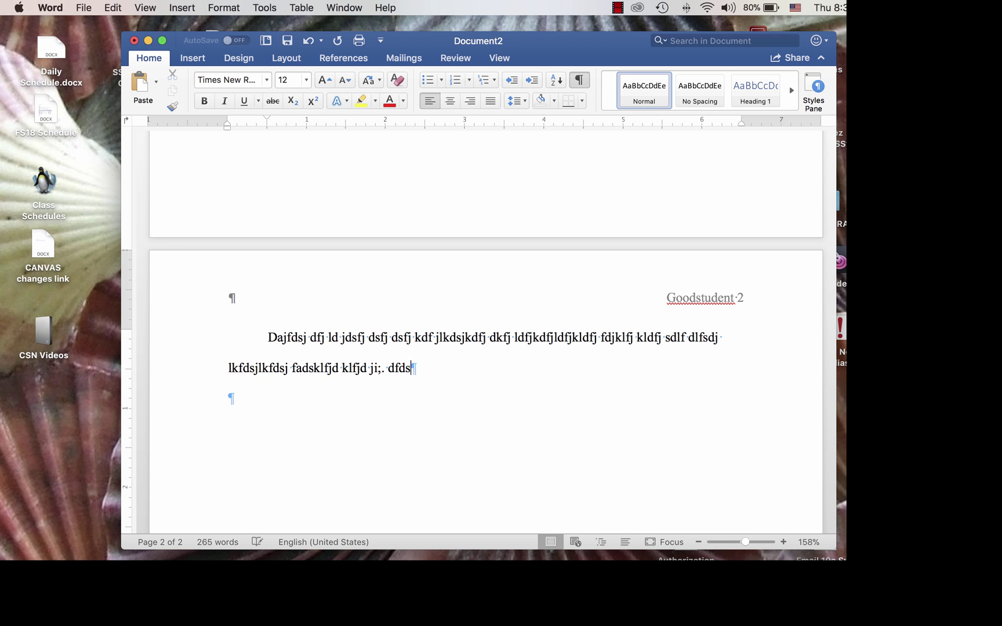
text(f j dflj fdj fsdj fdsljlkdsfjlkdsf)
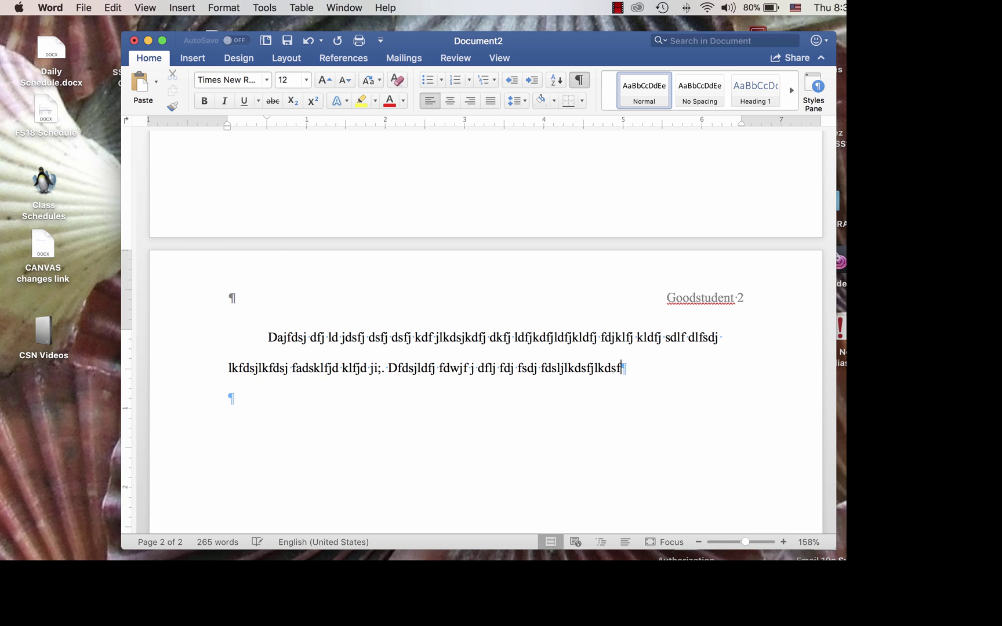
text(jkldsfj fdsj kldj lfkdj lfdsaj fldj fdsj kldsfjl)
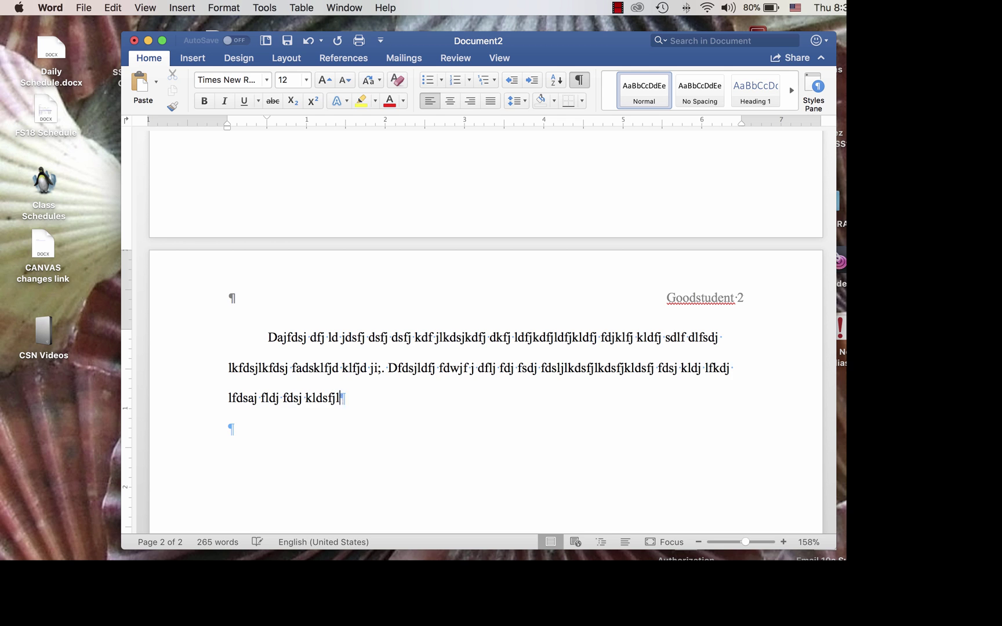
text(fdkj lkdsj ldfjkldsfj dfsjkldfjlkfdsj fdjlfdsjf)
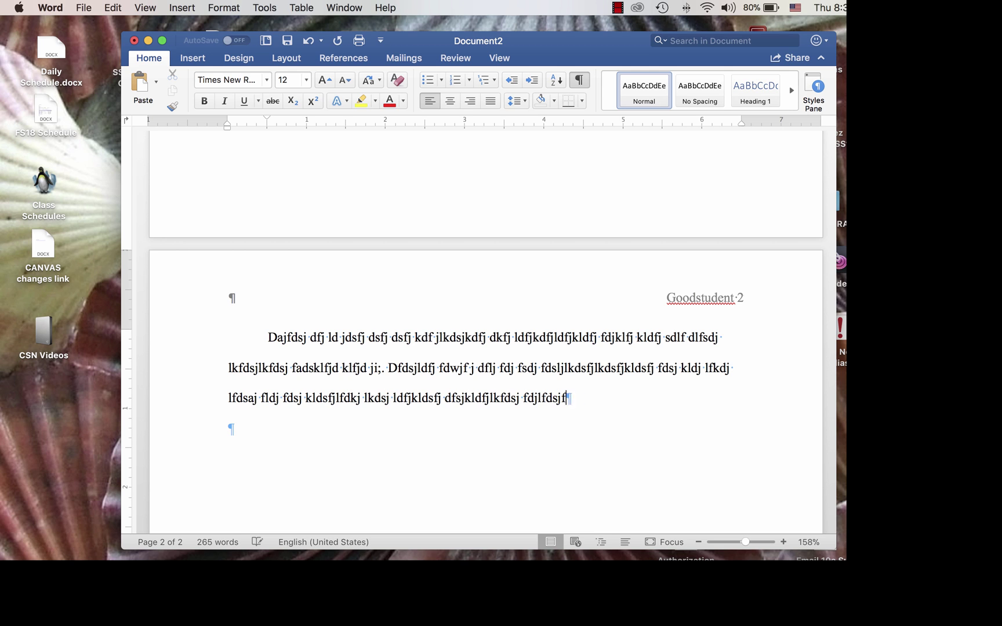
text(sd .)
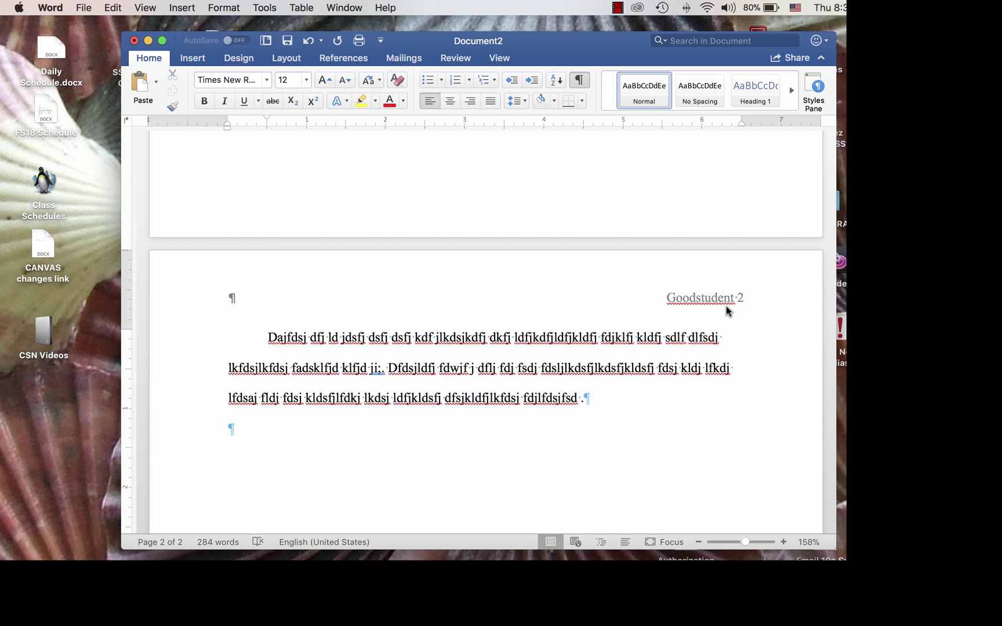
scroll(652, 316, up, 10)
scroll(652, 316, up, 3)
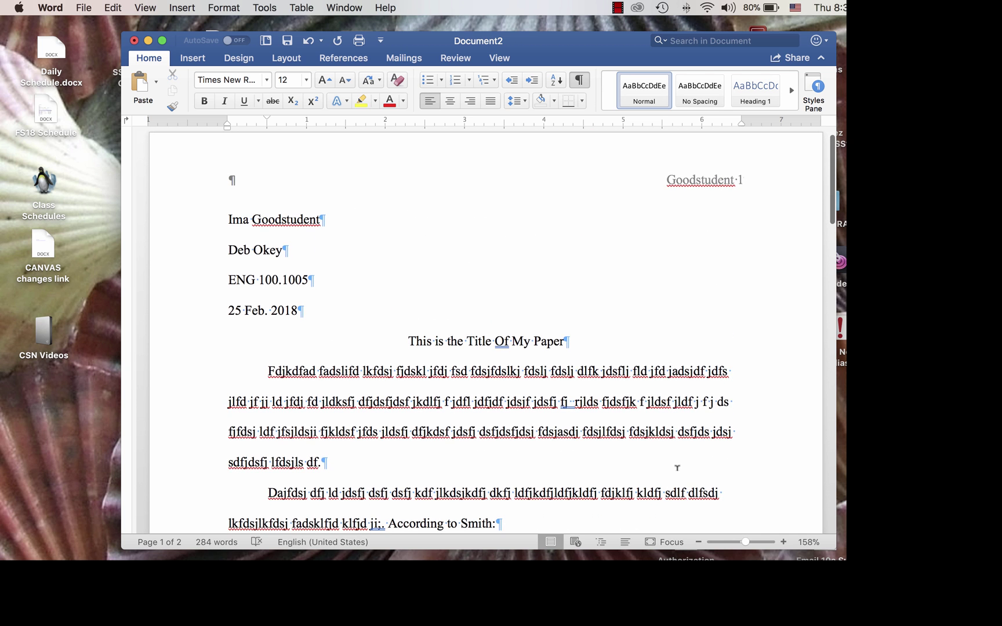
- At the document's end, add a paragraph beginning 'Dfjkdfj fjldf' on page 2
key(super+End)
key(Return)
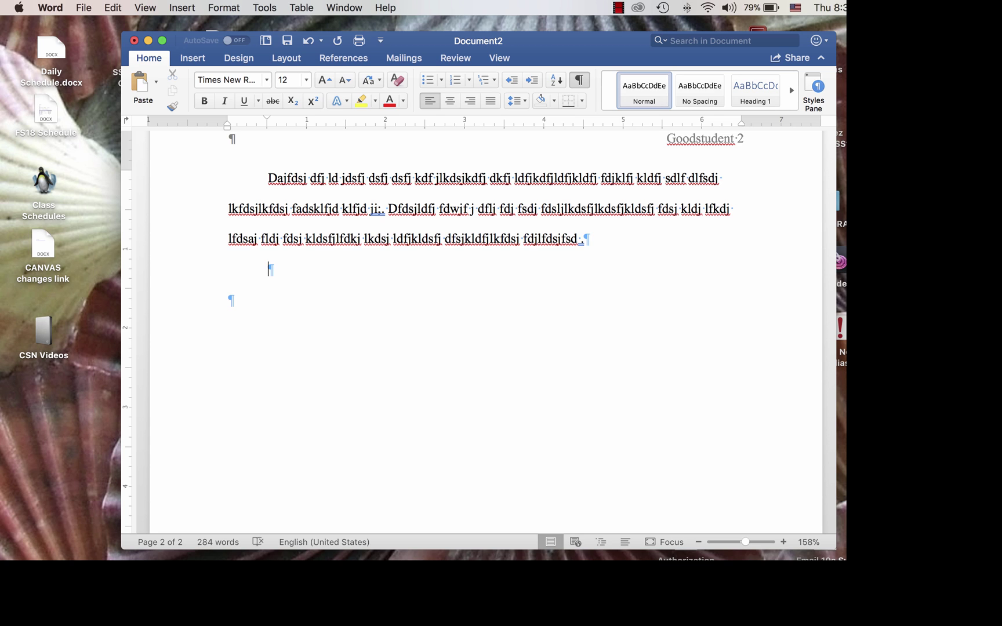
text(Dfjkdfj fjldf ldkfj lkfdj fsdaj lfsd)
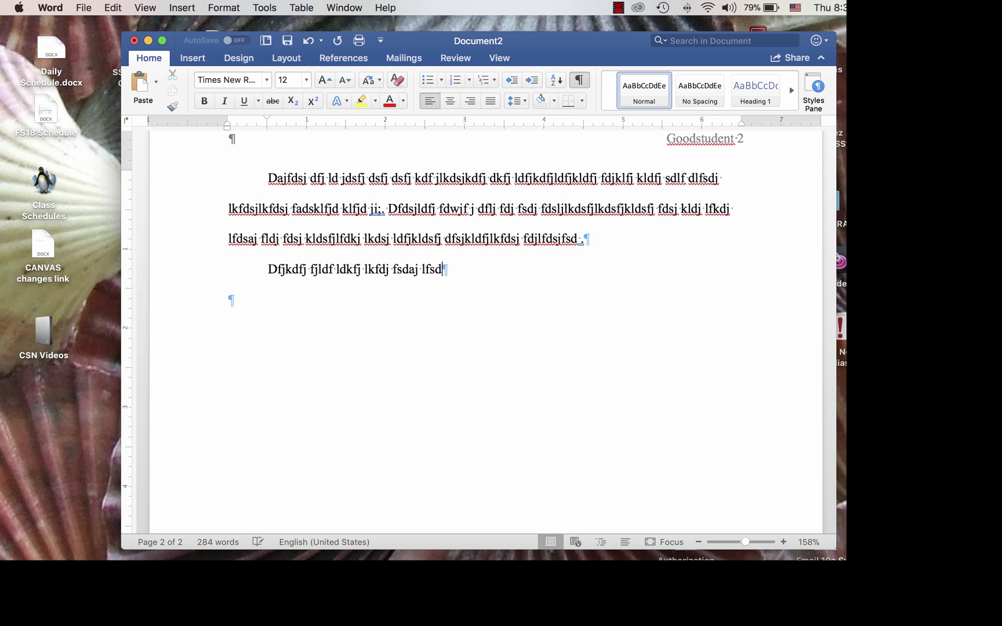
text(j fj lkdfsj lfdsj fdj dsflj lfdj fdsjkldfj ldsf)
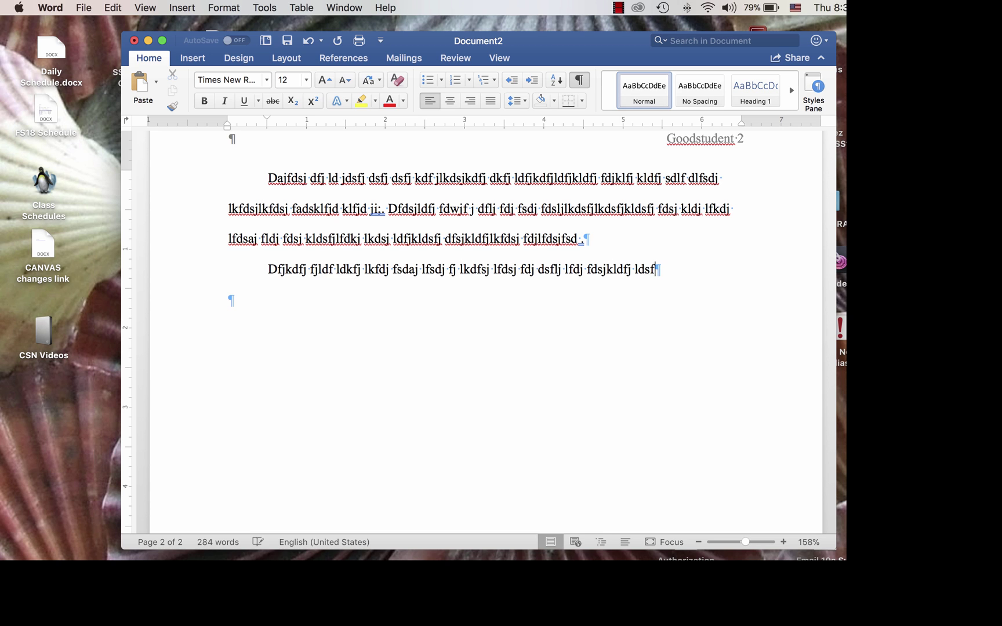
text(j fdlj lfd jdfslj lfdsjlfdsj fdsjkldfsj)
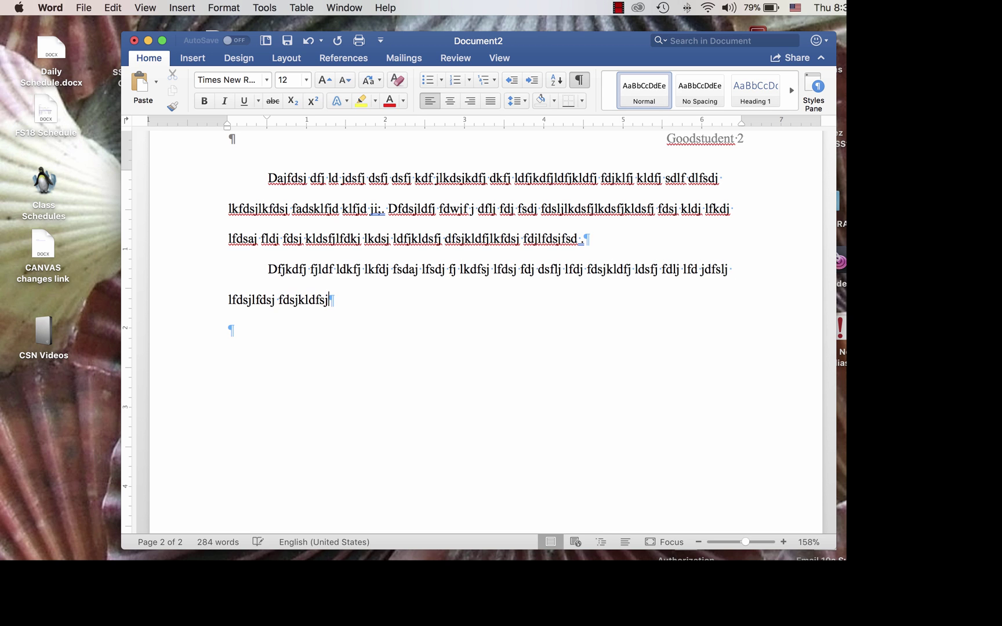
text( dsfjlfd jklsdj dsflkjk fdsjlifdj kladsfj fld)
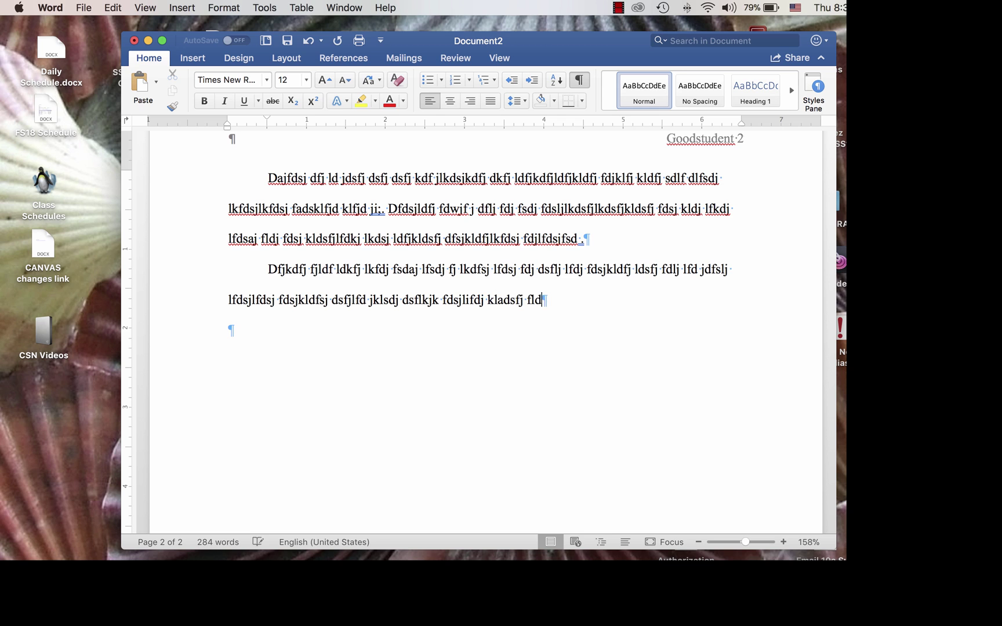
text(j fdjldsfj sdfkj fdj;lfdj fsdj;fdsj kflds)
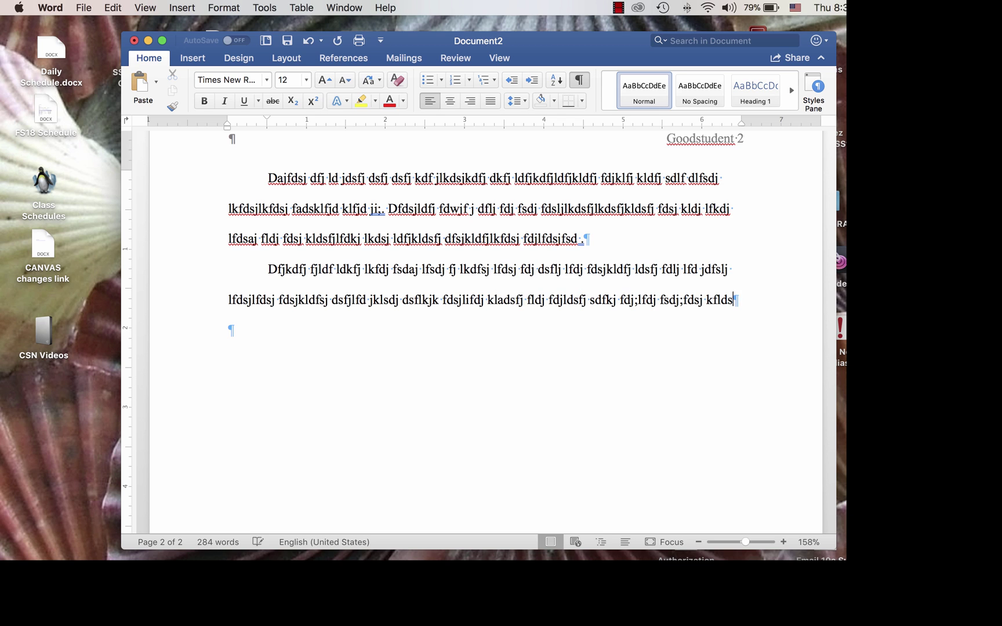
text(j fsdkl;fdsj kldsj fljf djl;fdsj dfj)
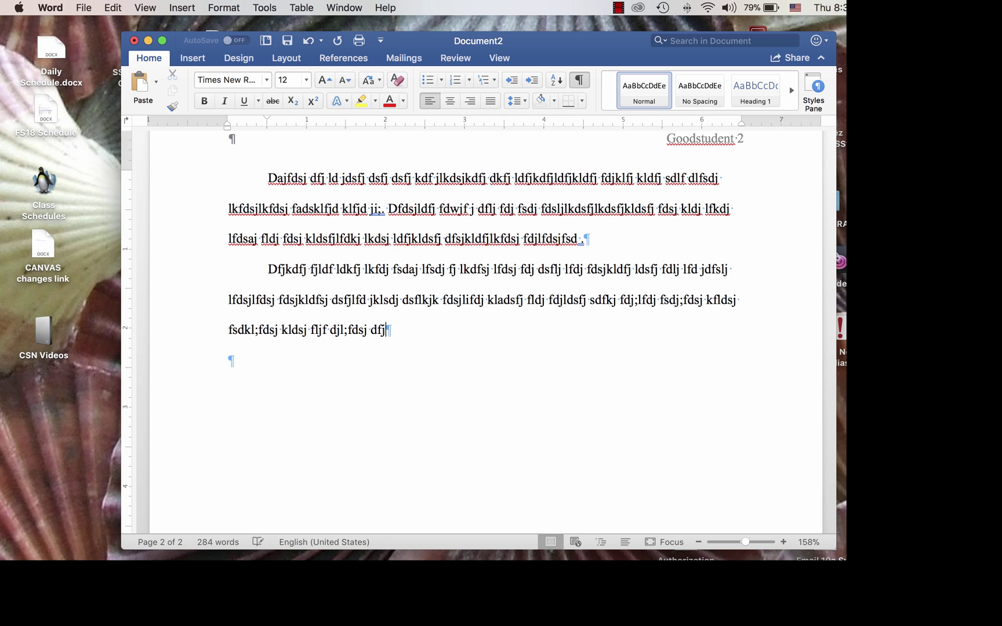
text(;dfj fkdlsj fdsjfdj kfl;d jdsljdsf )
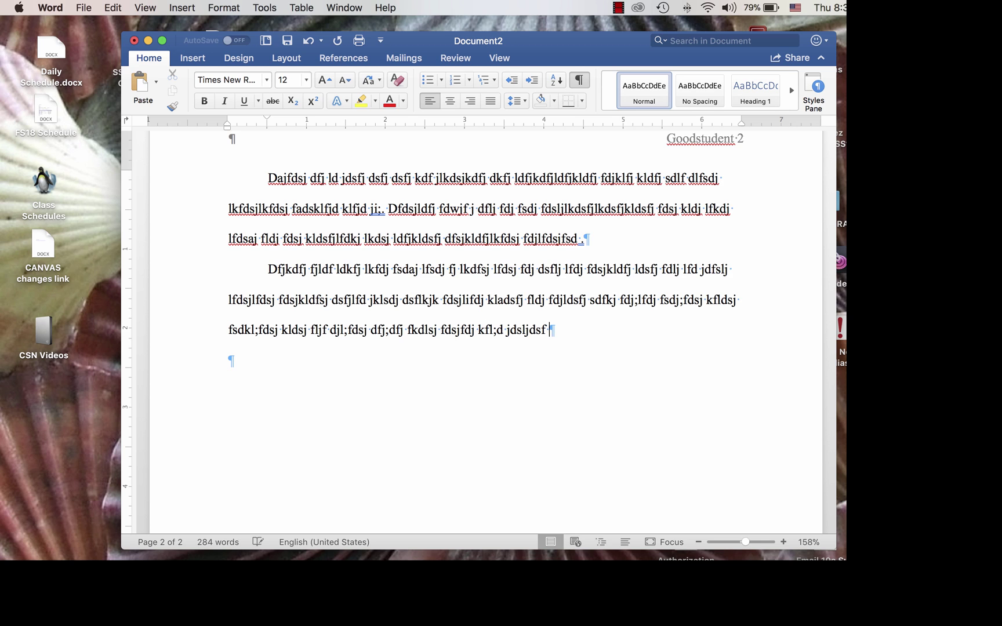
text(jfd;ljfdsj;sadj fdjd;jfd;jsdf)
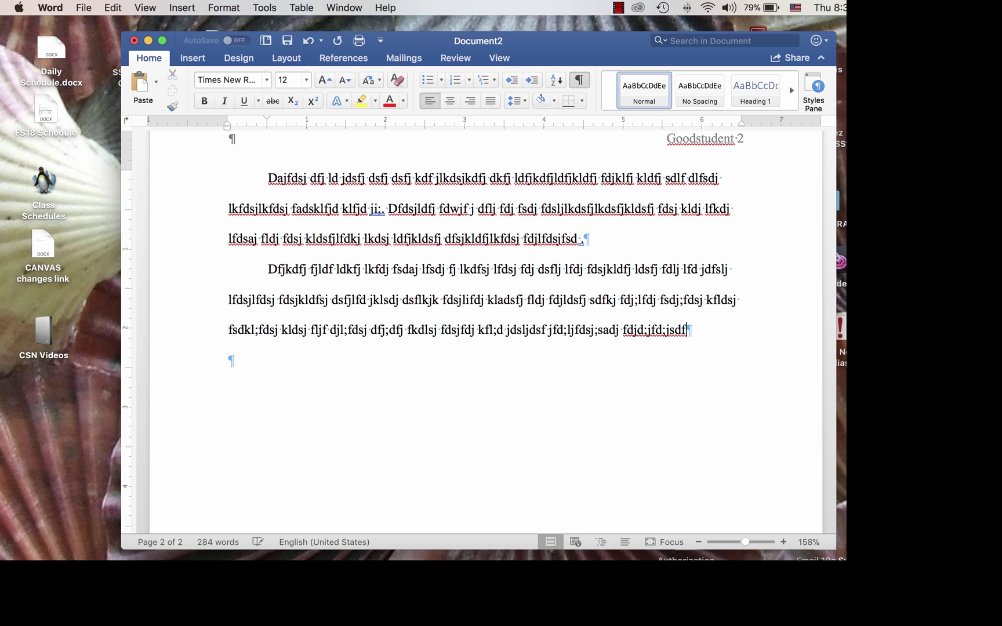
text(.)
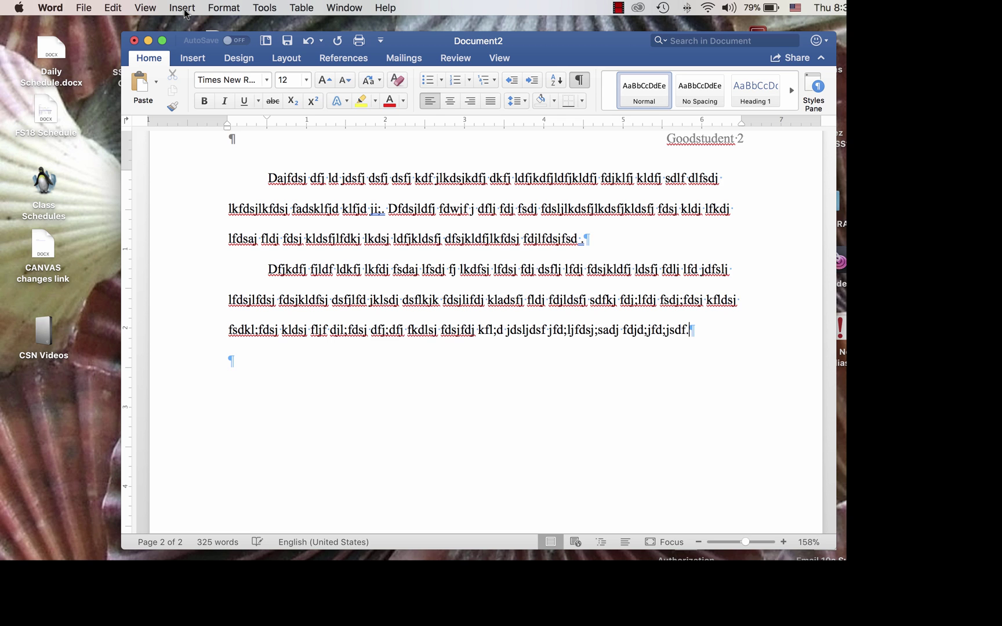
- Insert a page break after the last paragraph to create page 3
click(182, 8)
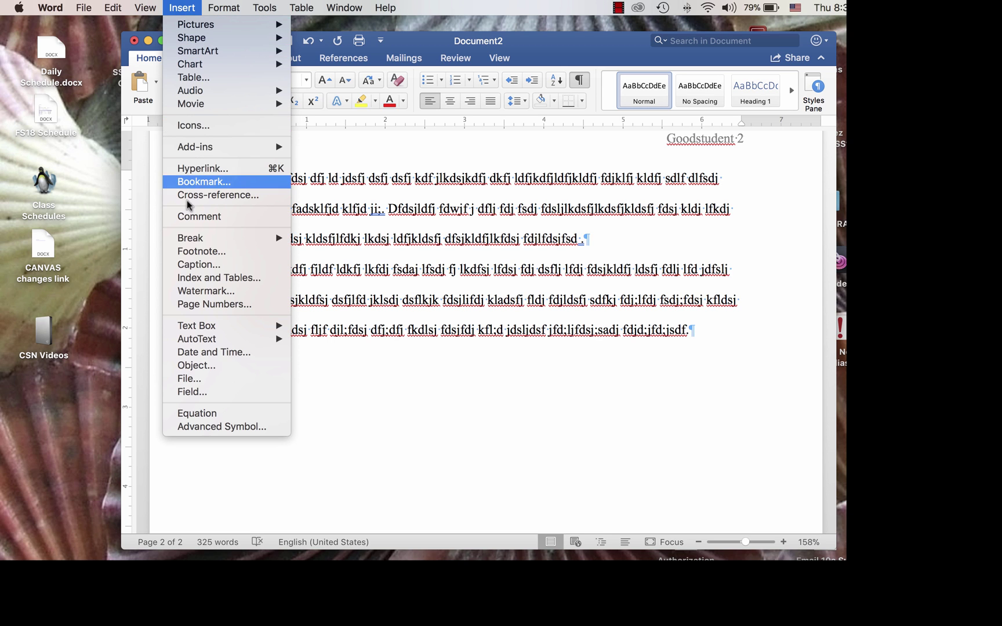
mouse_move(186, 244)
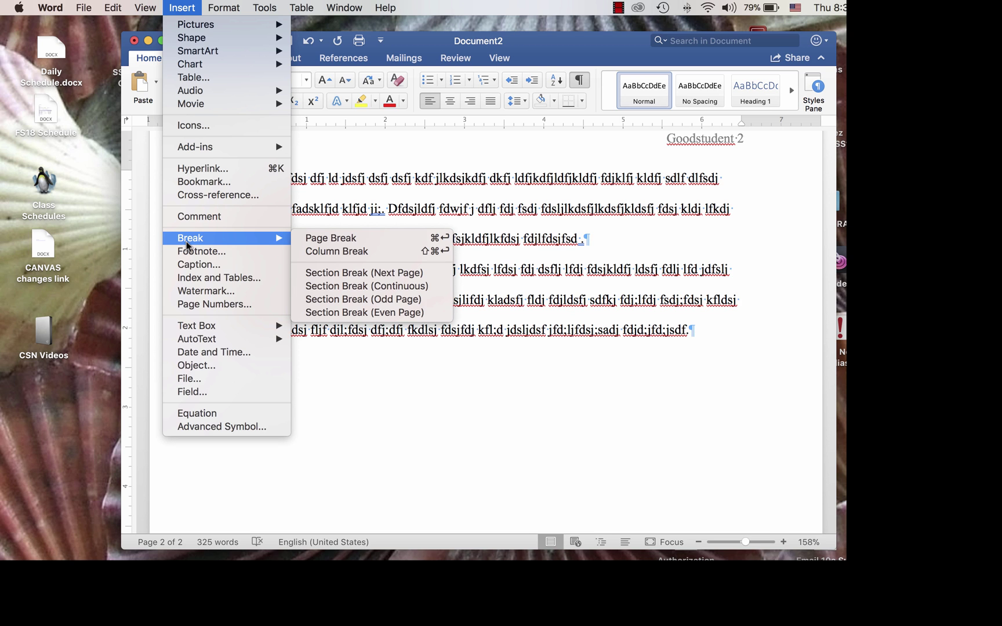
click(326, 237)
scroll(313, 234, down, 5)
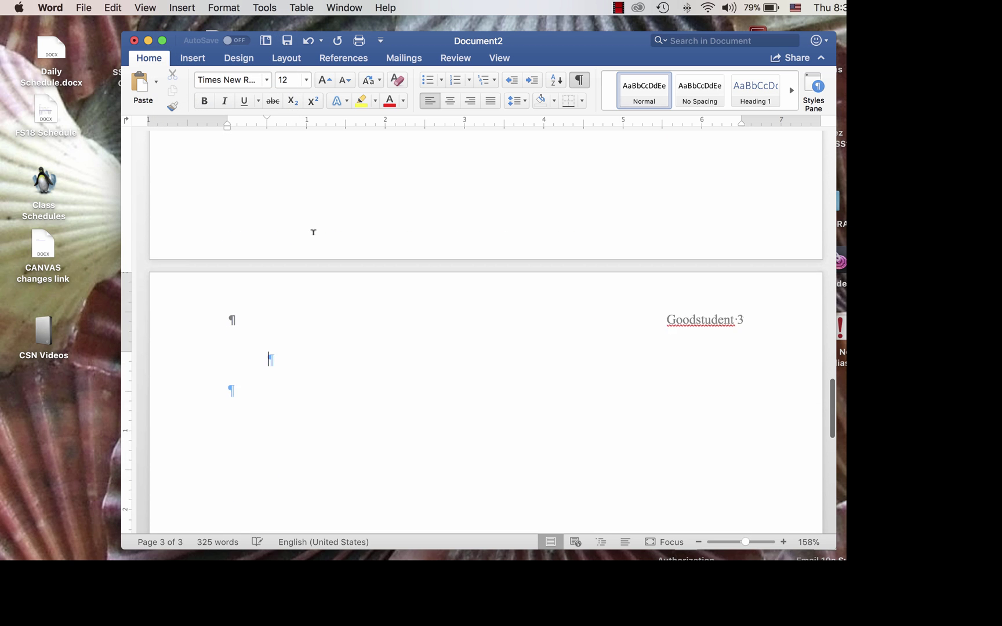
scroll(313, 232, down, 5)
scroll(313, 232, up, 10)
scroll(313, 234, up, 10)
scroll(313, 234, up, 15)
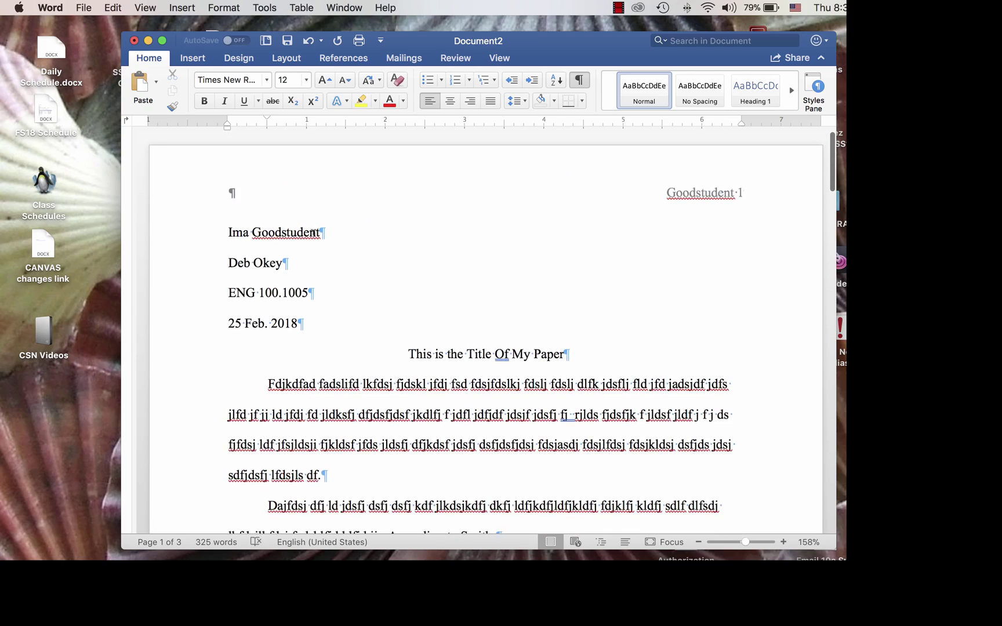
scroll(313, 232, down, 5)
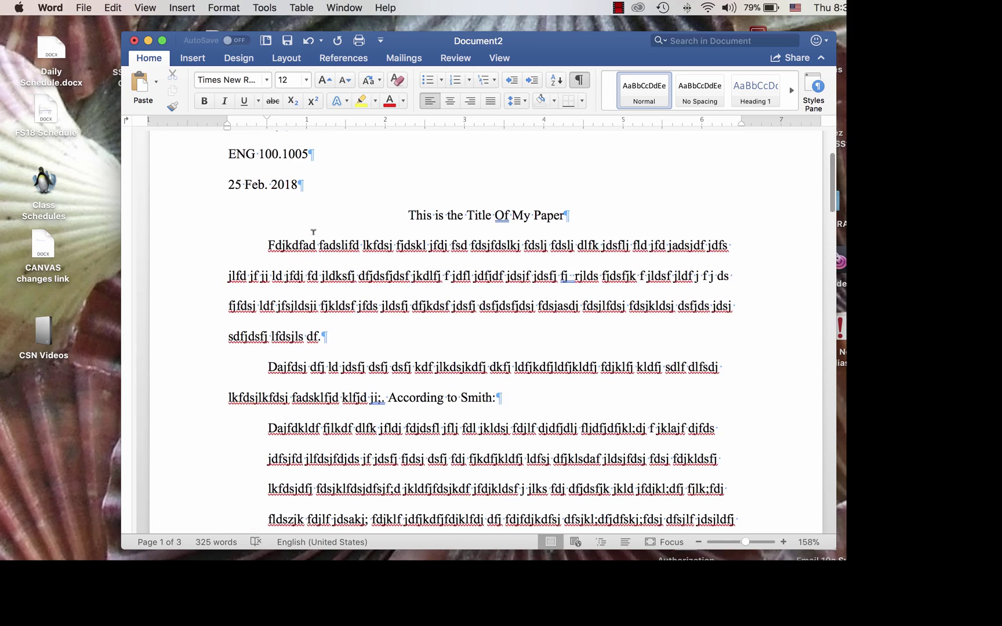